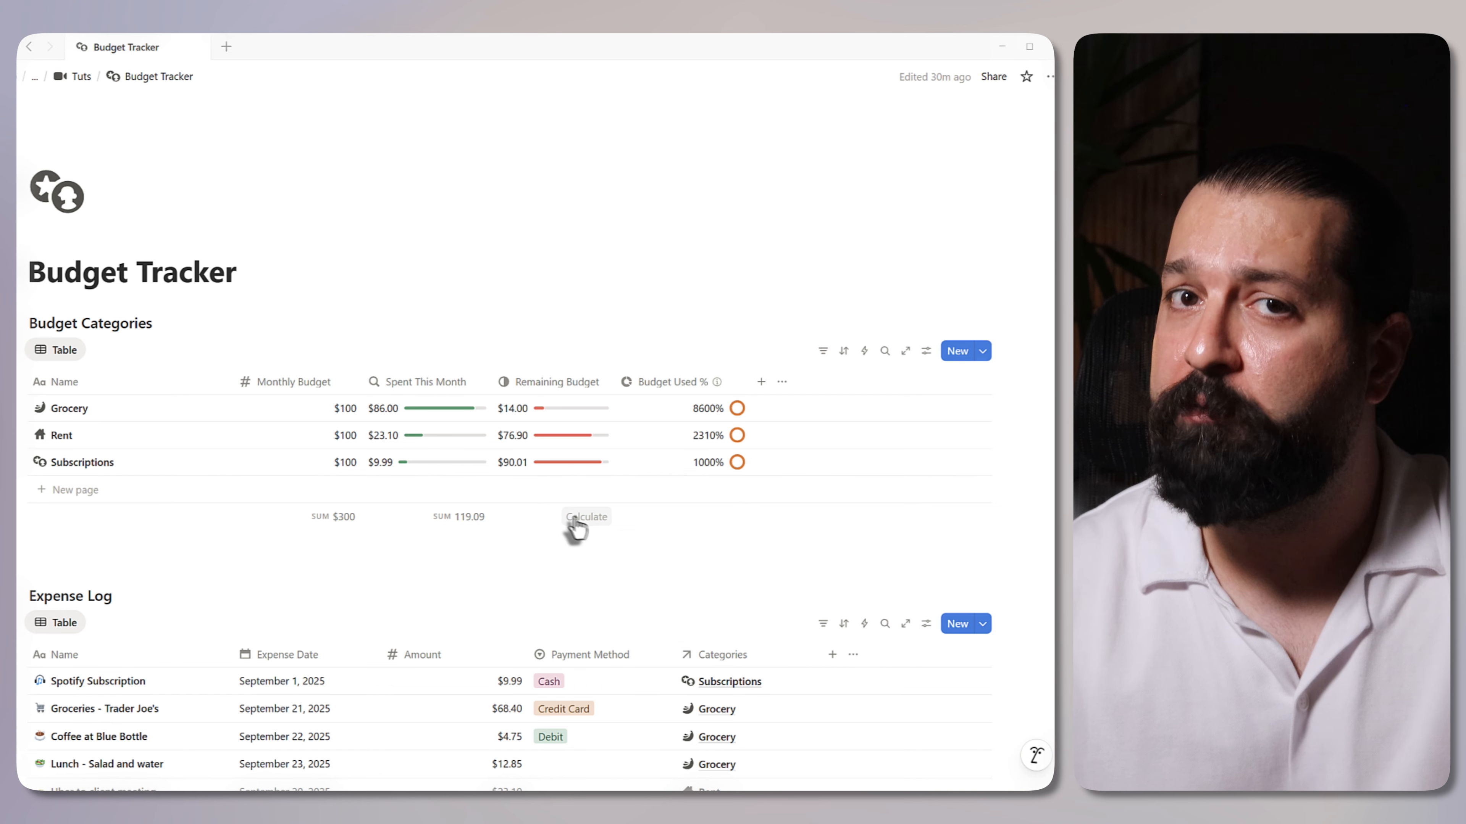
- Add a sum calculation beneath the Remaining Budget column and a count beneath the Name column of Budget Categories
mouse_move(603, 604)
click(724, 551)
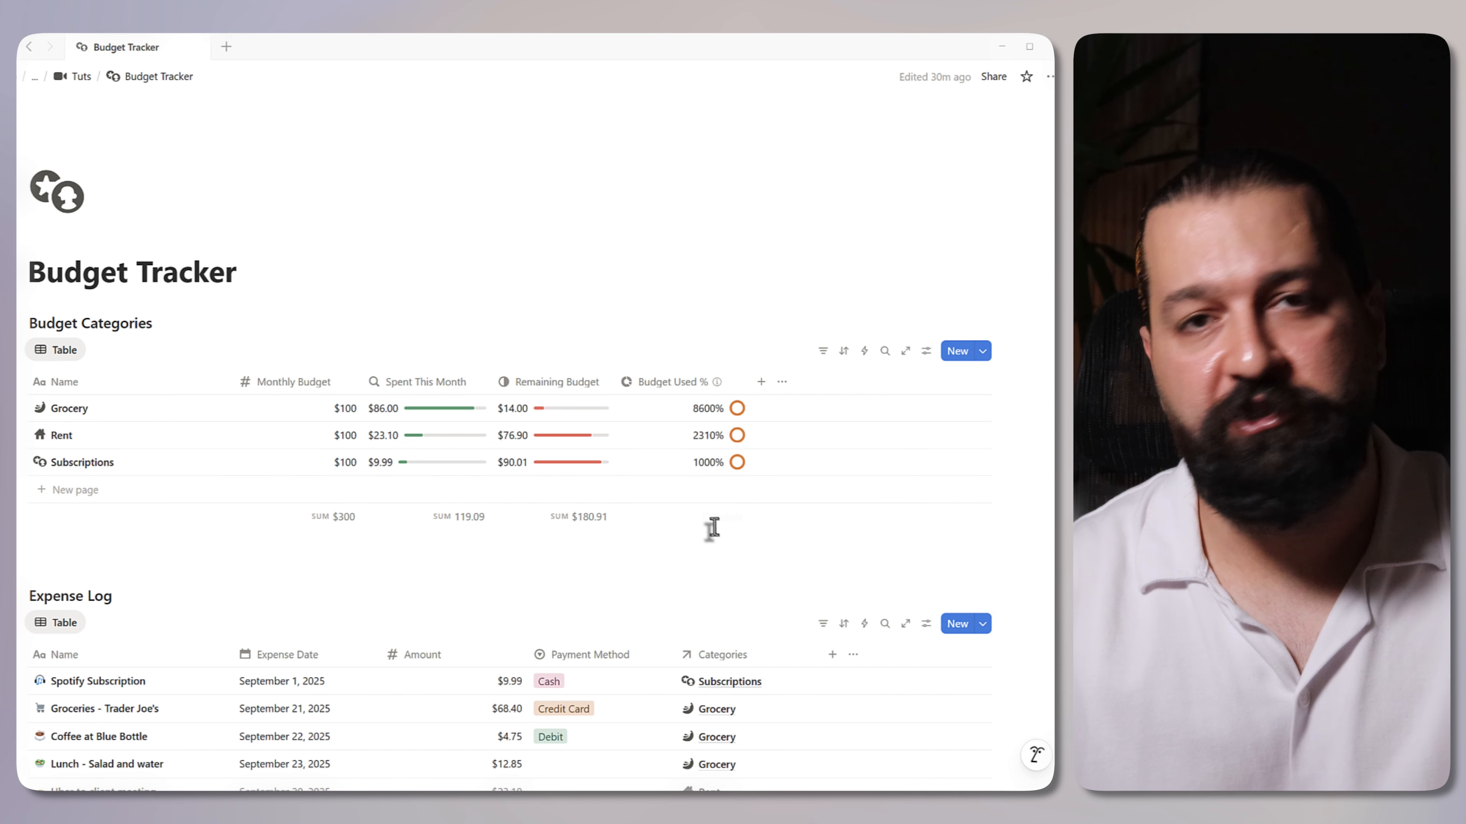
click(716, 517)
click(635, 536)
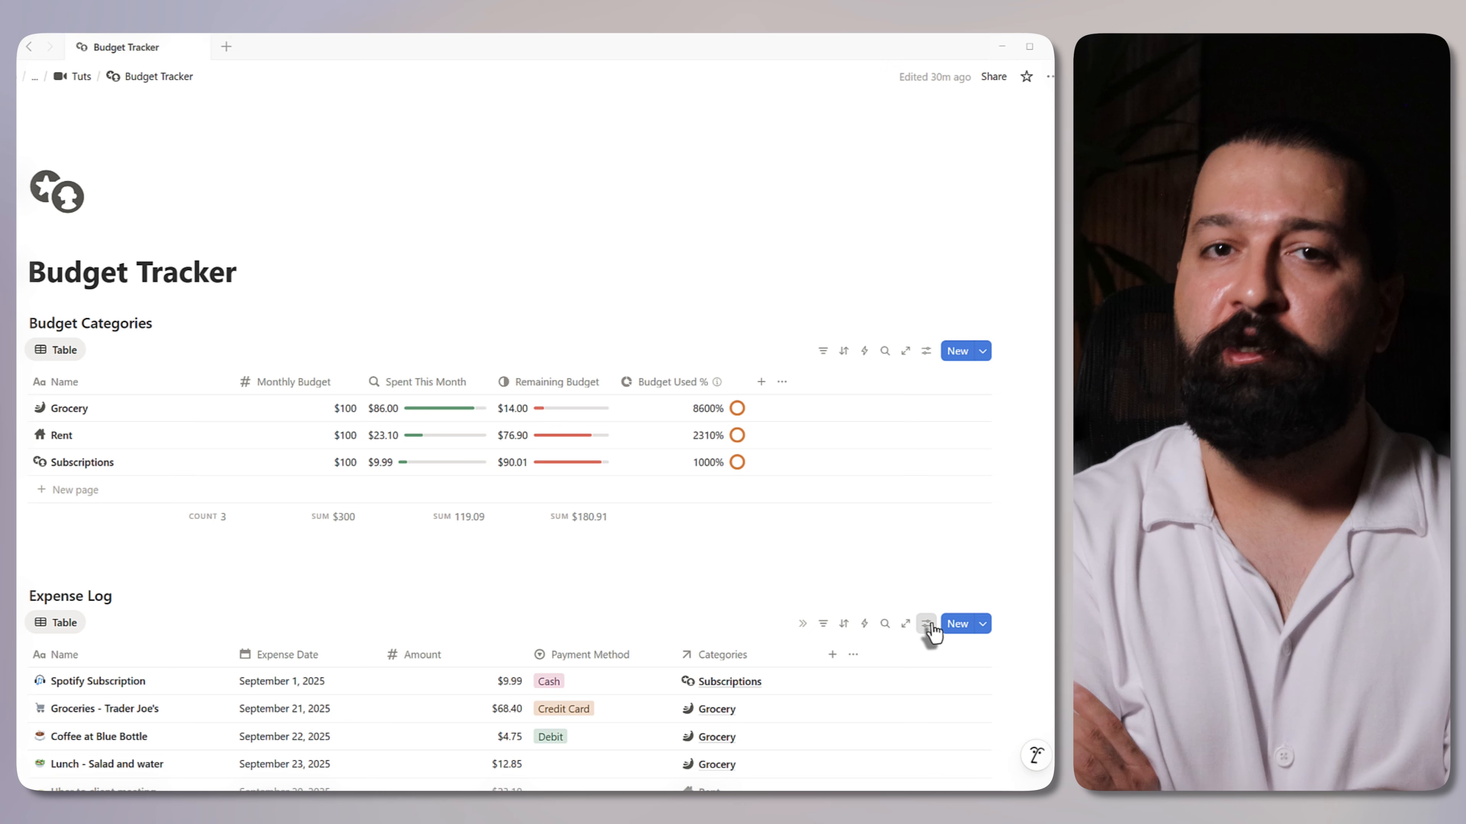
- Group the Expense Log table by Expense Date, with the dates grouped by month
click(926, 623)
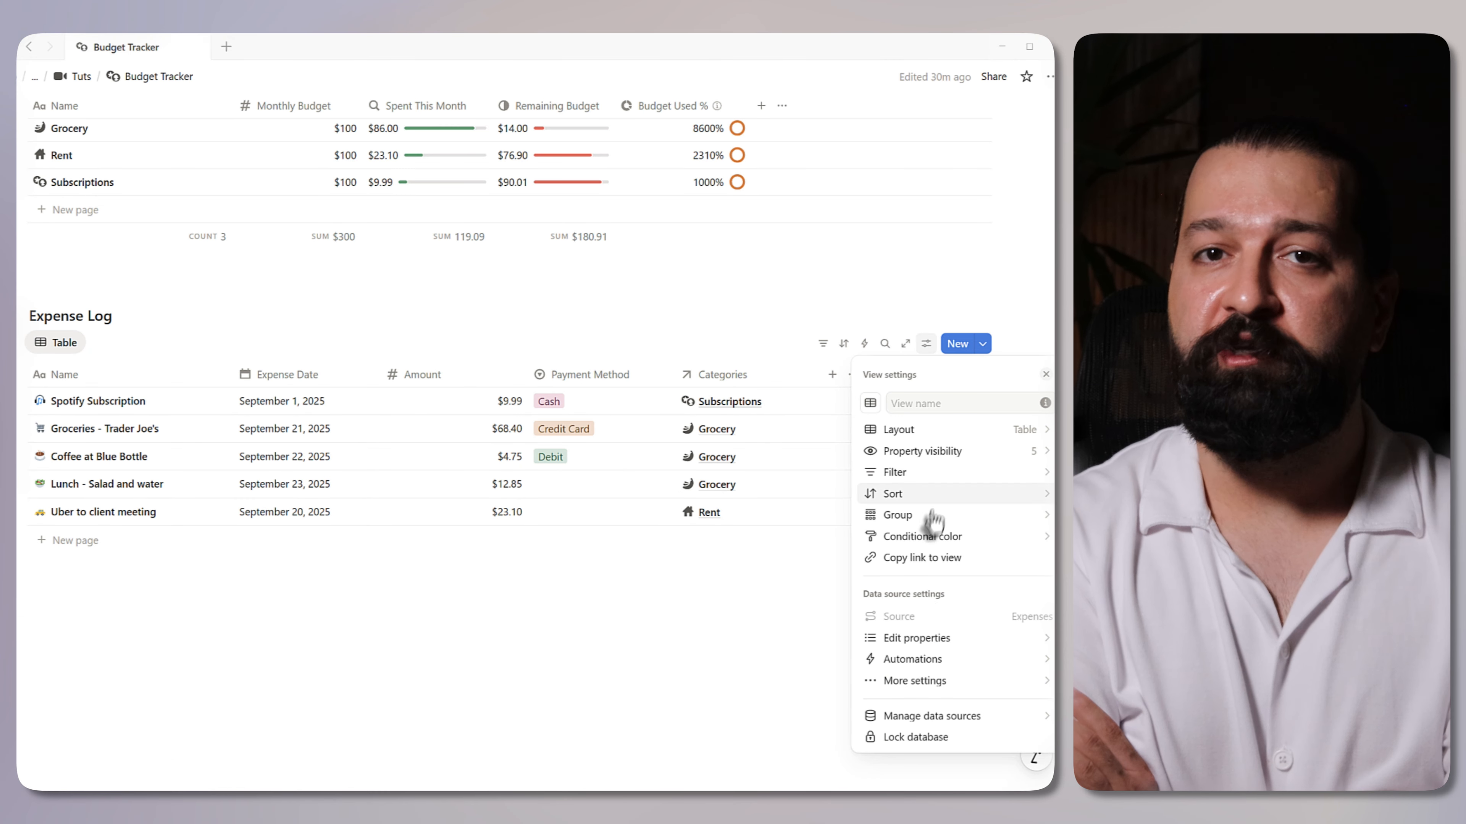
click(931, 517)
click(926, 544)
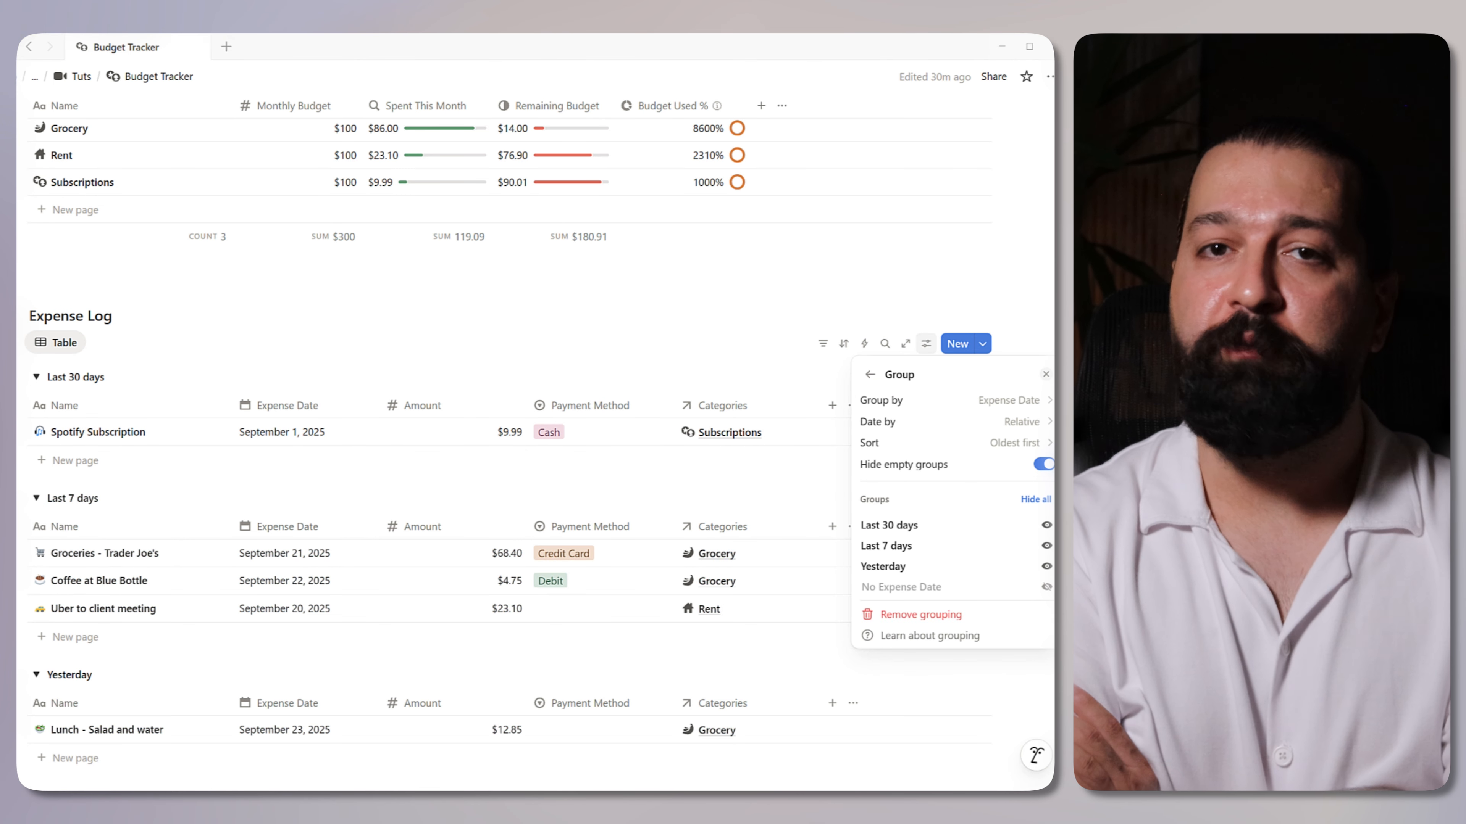
click(1023, 422)
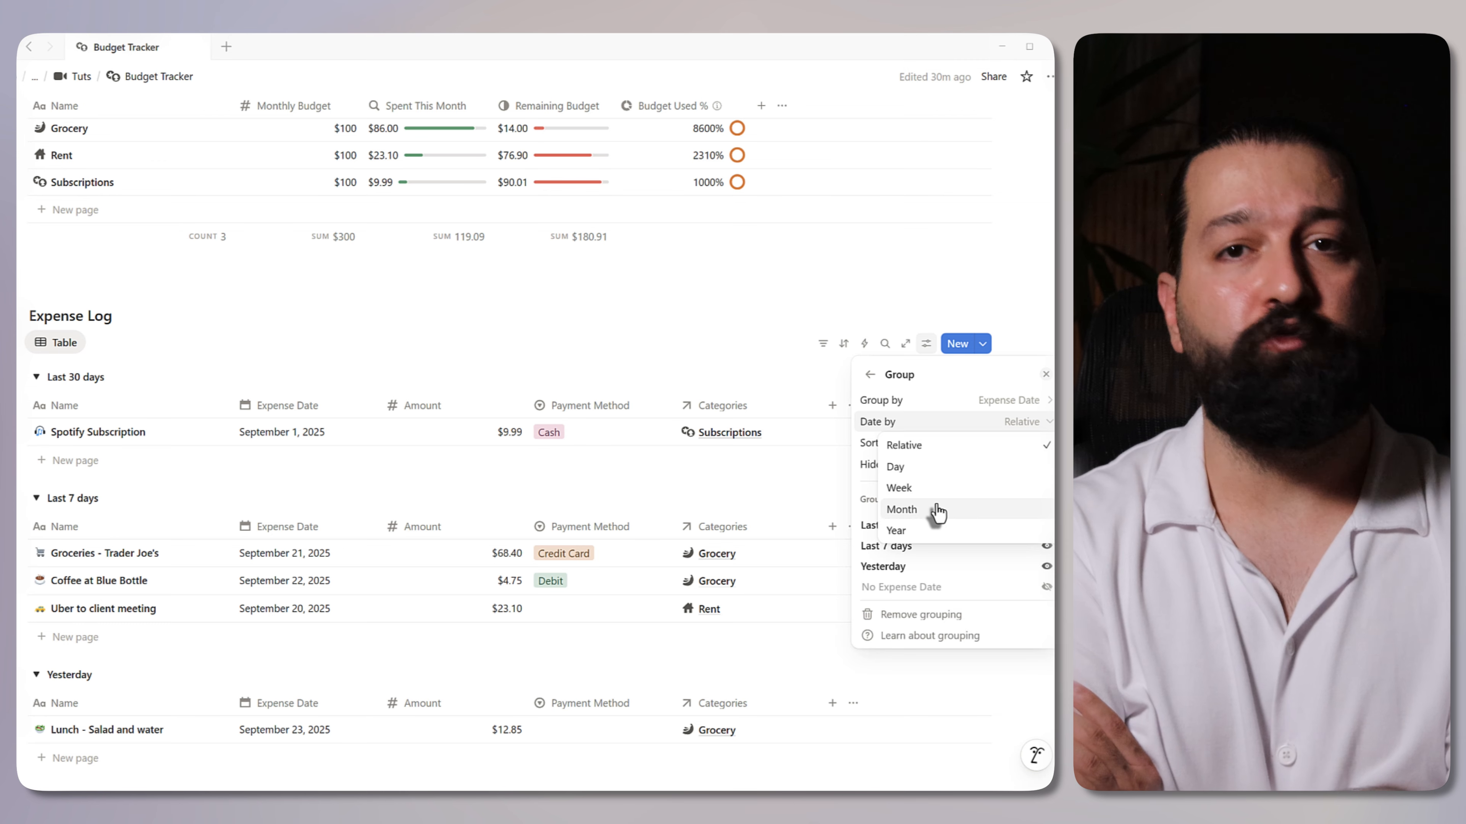
click(936, 510)
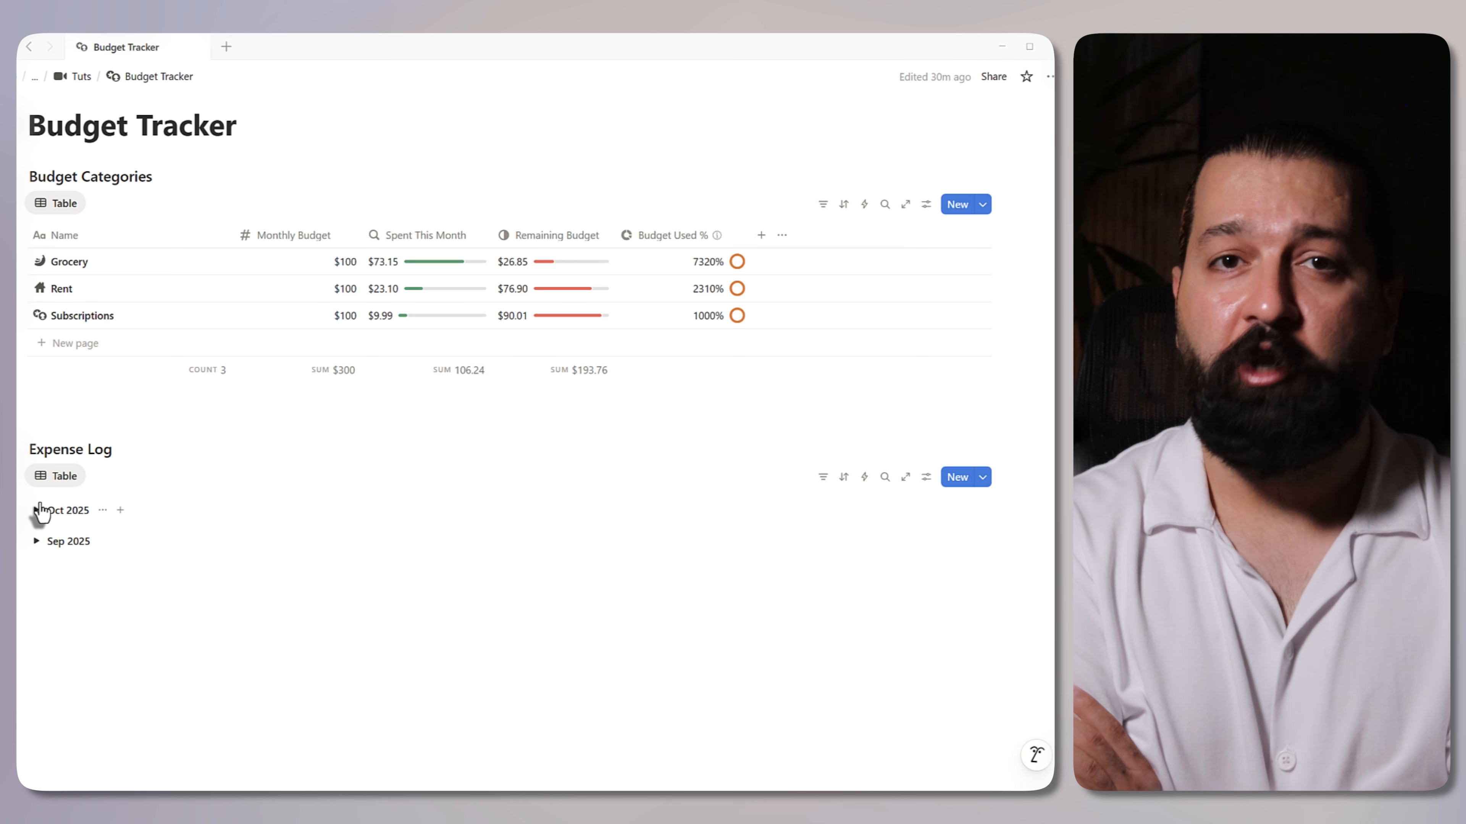
- Expand the Oct 2025 and Sep 2025 expense groups and add a sum calculation to the Amount column
click(37, 511)
click(37, 631)
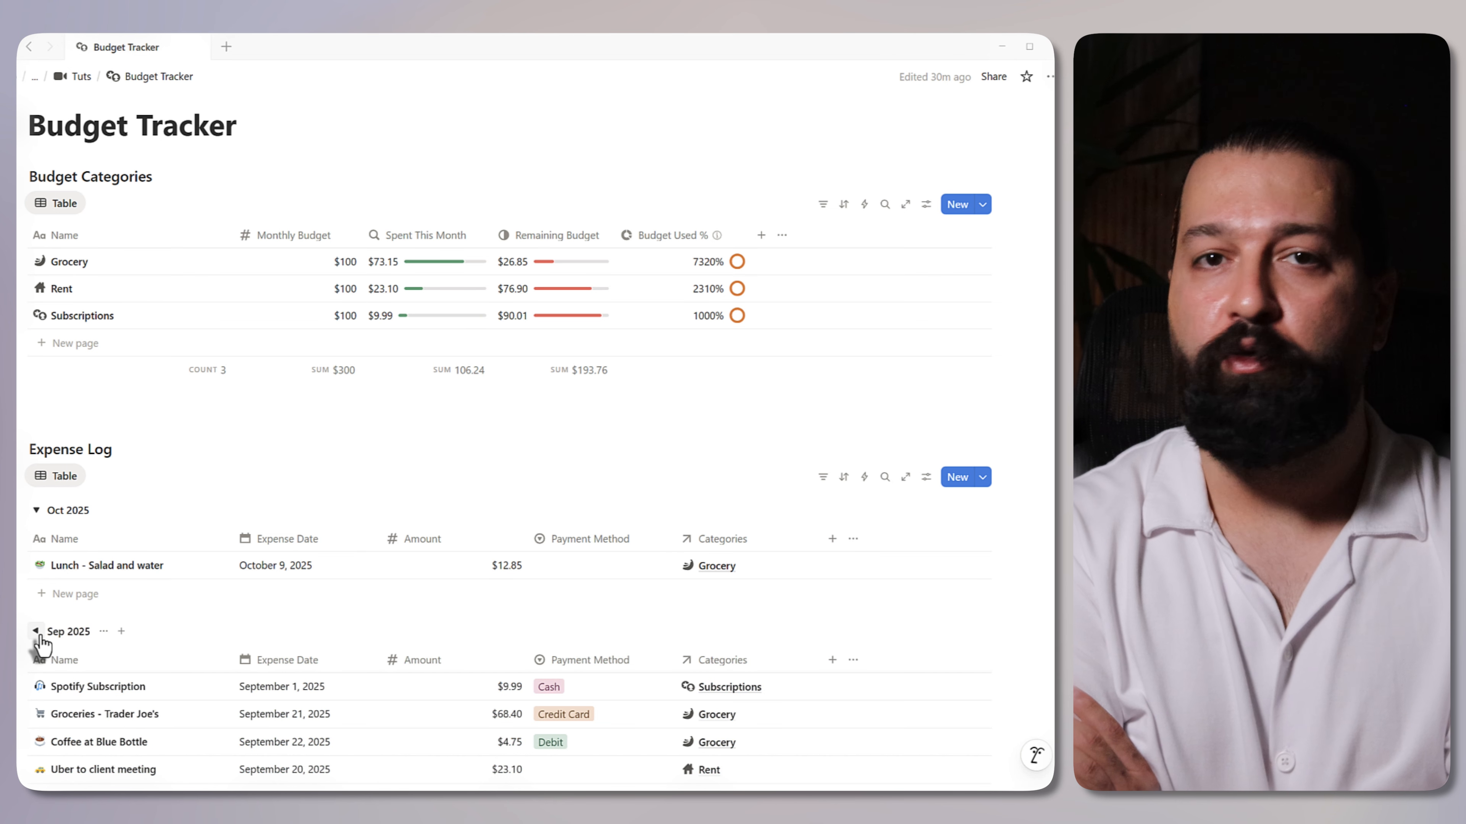
scroll(752, 678, down, 3)
click(424, 396)
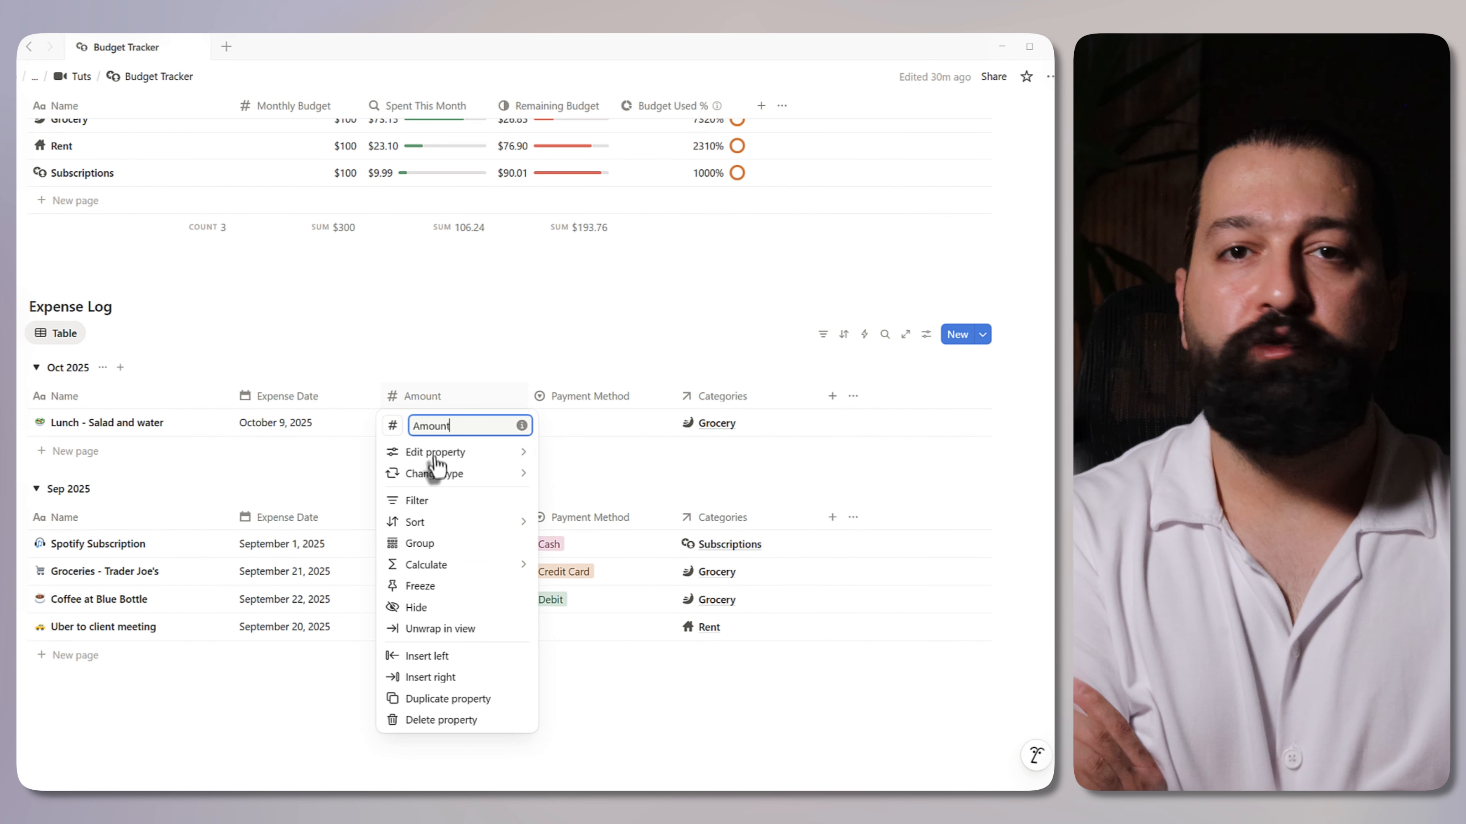
mouse_move(427, 564)
mouse_move(578, 592)
click(704, 541)
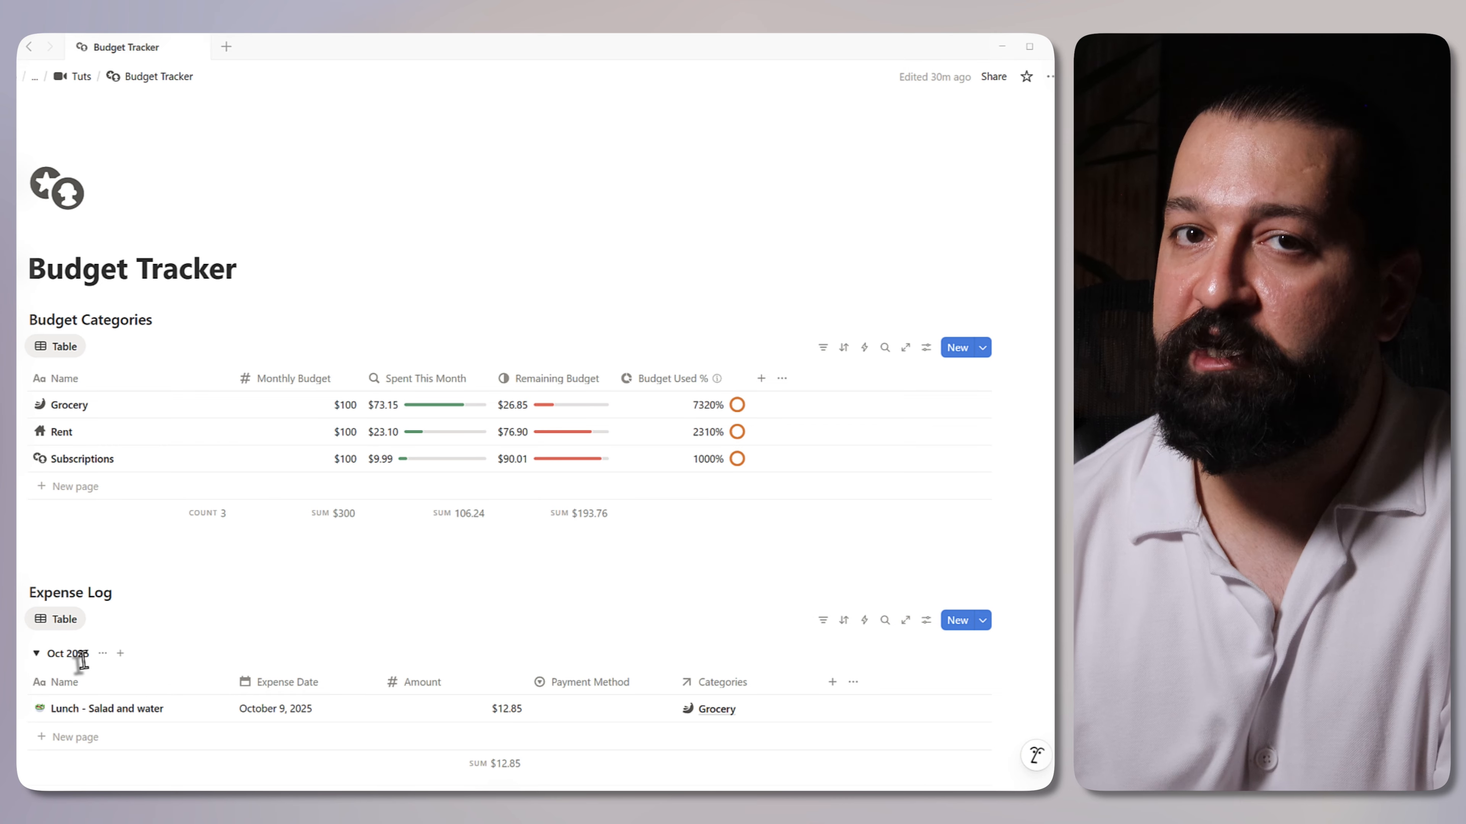
- Copy the Expense Log view link and paste it as a linked database view into a new Budget Categories template
click(55, 619)
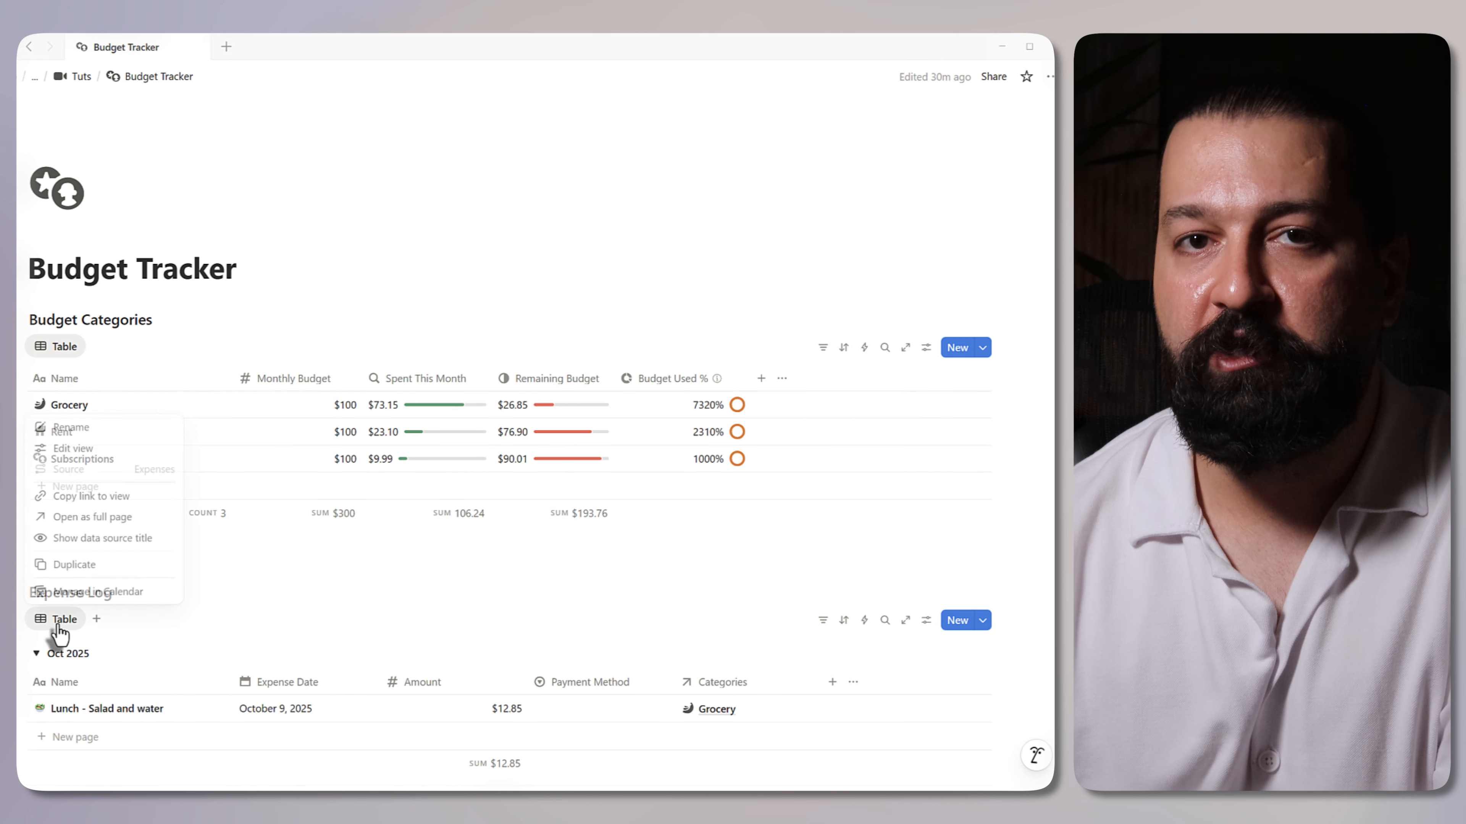
click(95, 496)
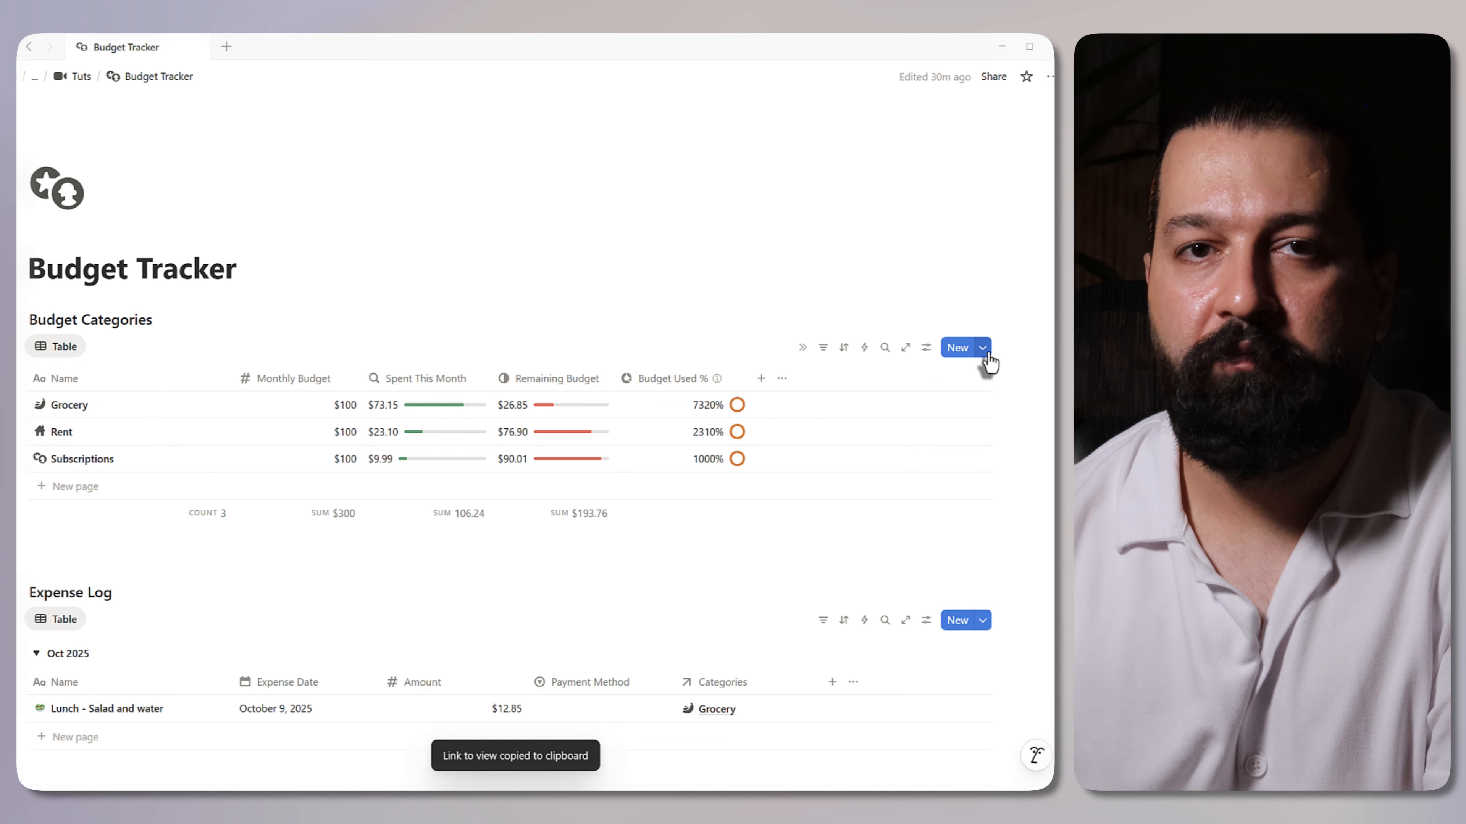
click(983, 349)
click(860, 425)
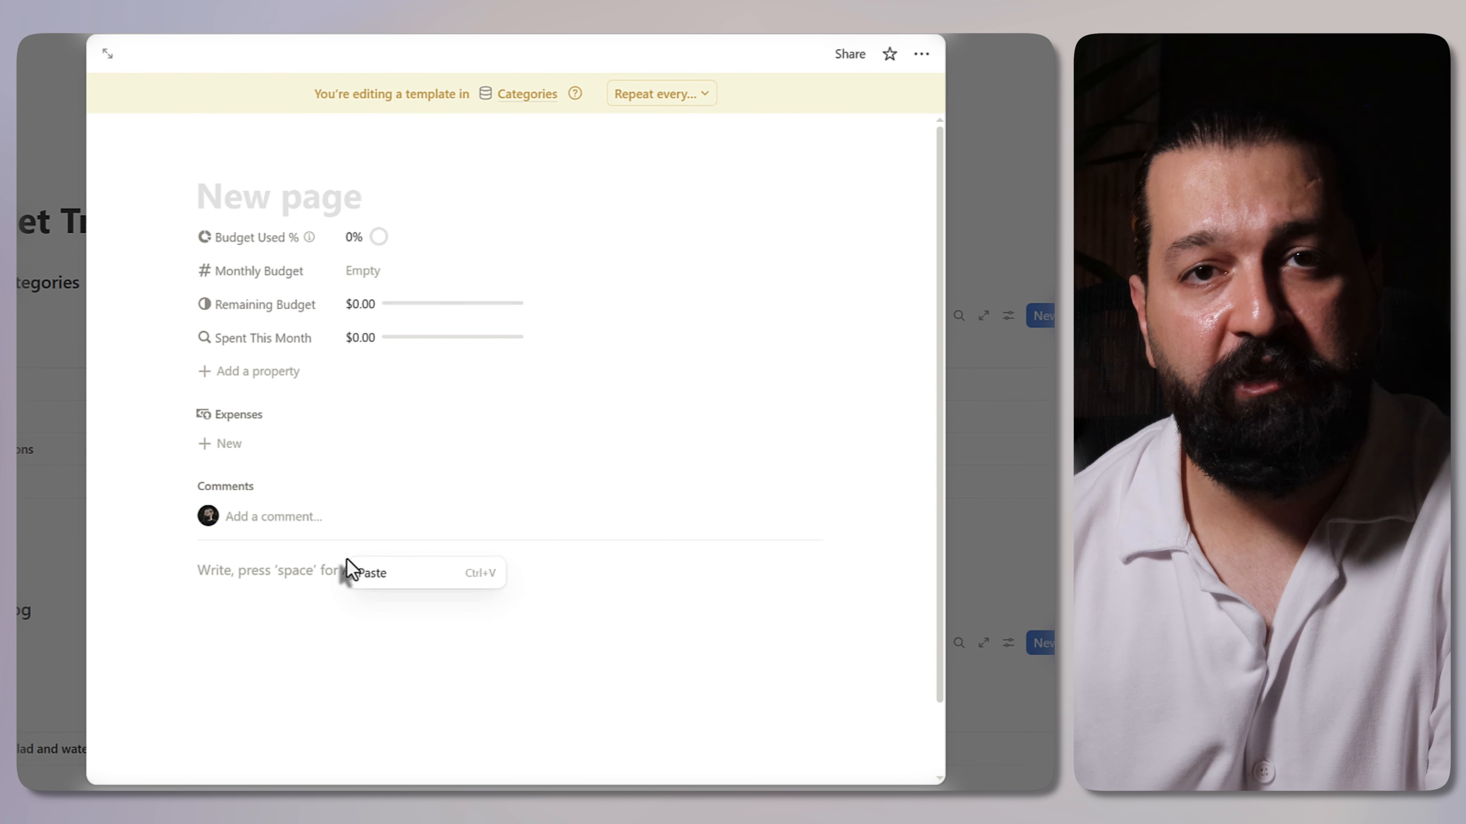
click(373, 574)
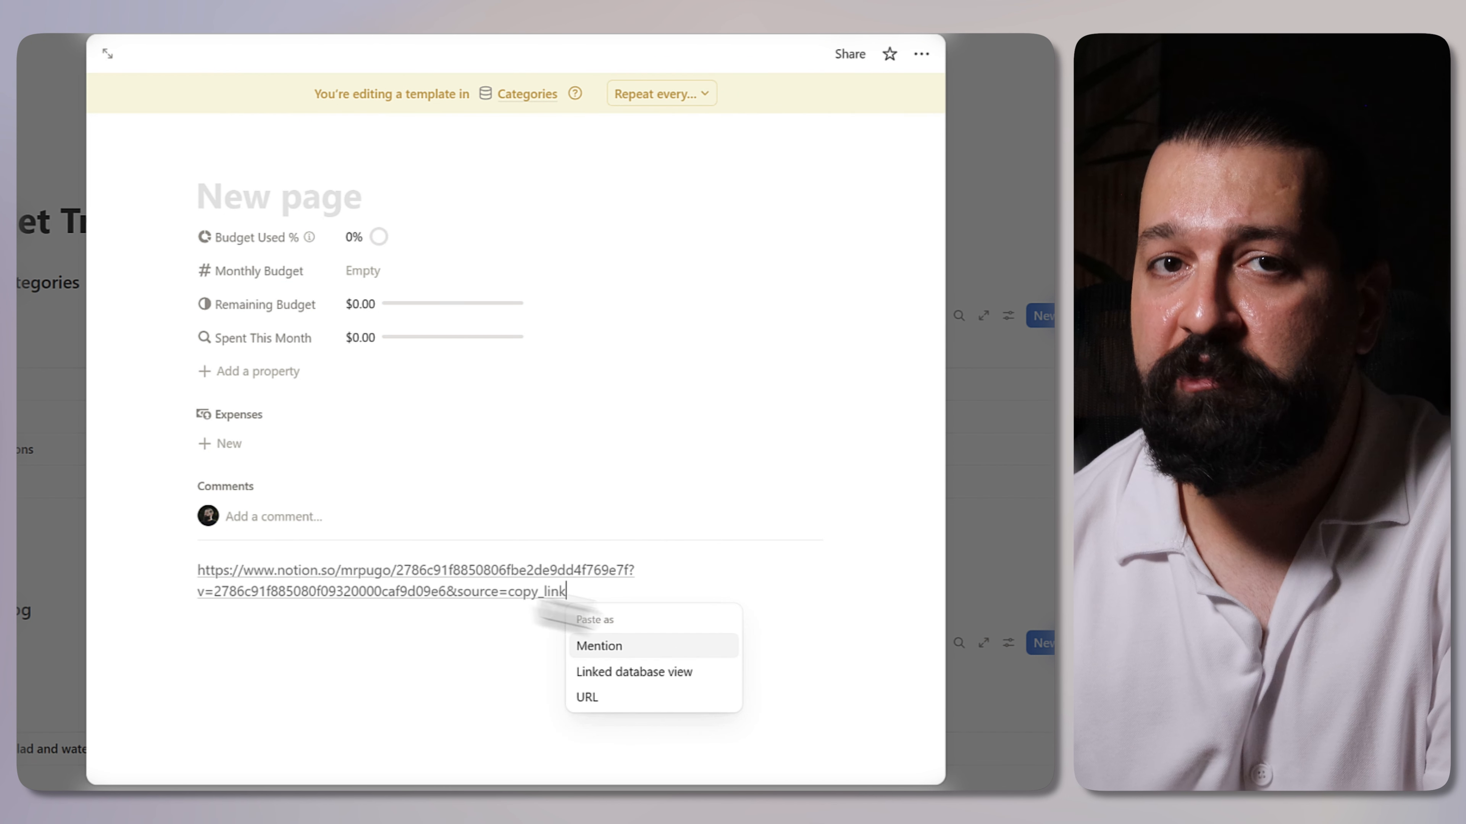
click(664, 674)
- Add a filter on the Categories property to the linked Expenses view in the template
click(607, 497)
click(607, 497)
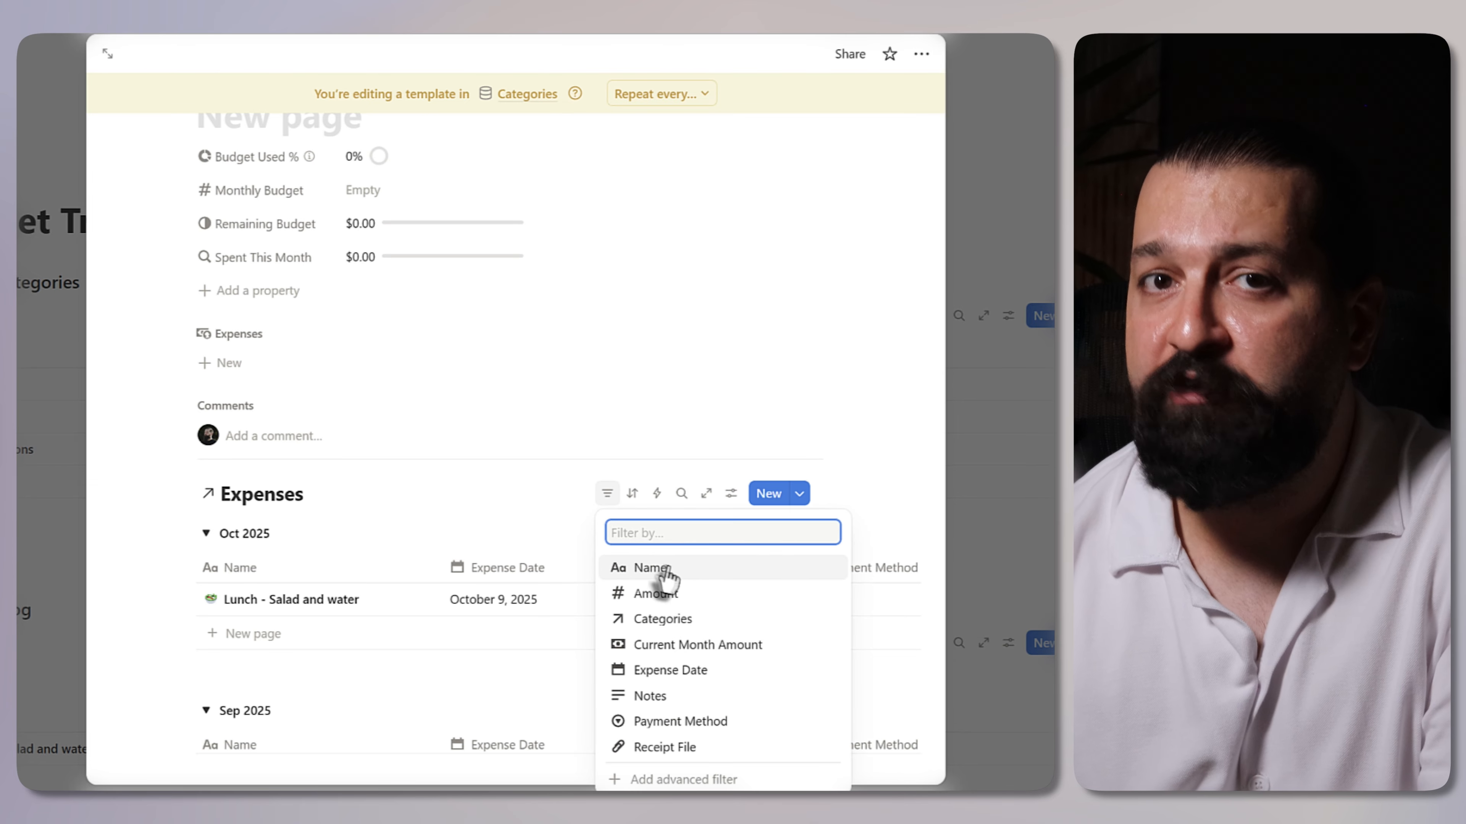
click(664, 619)
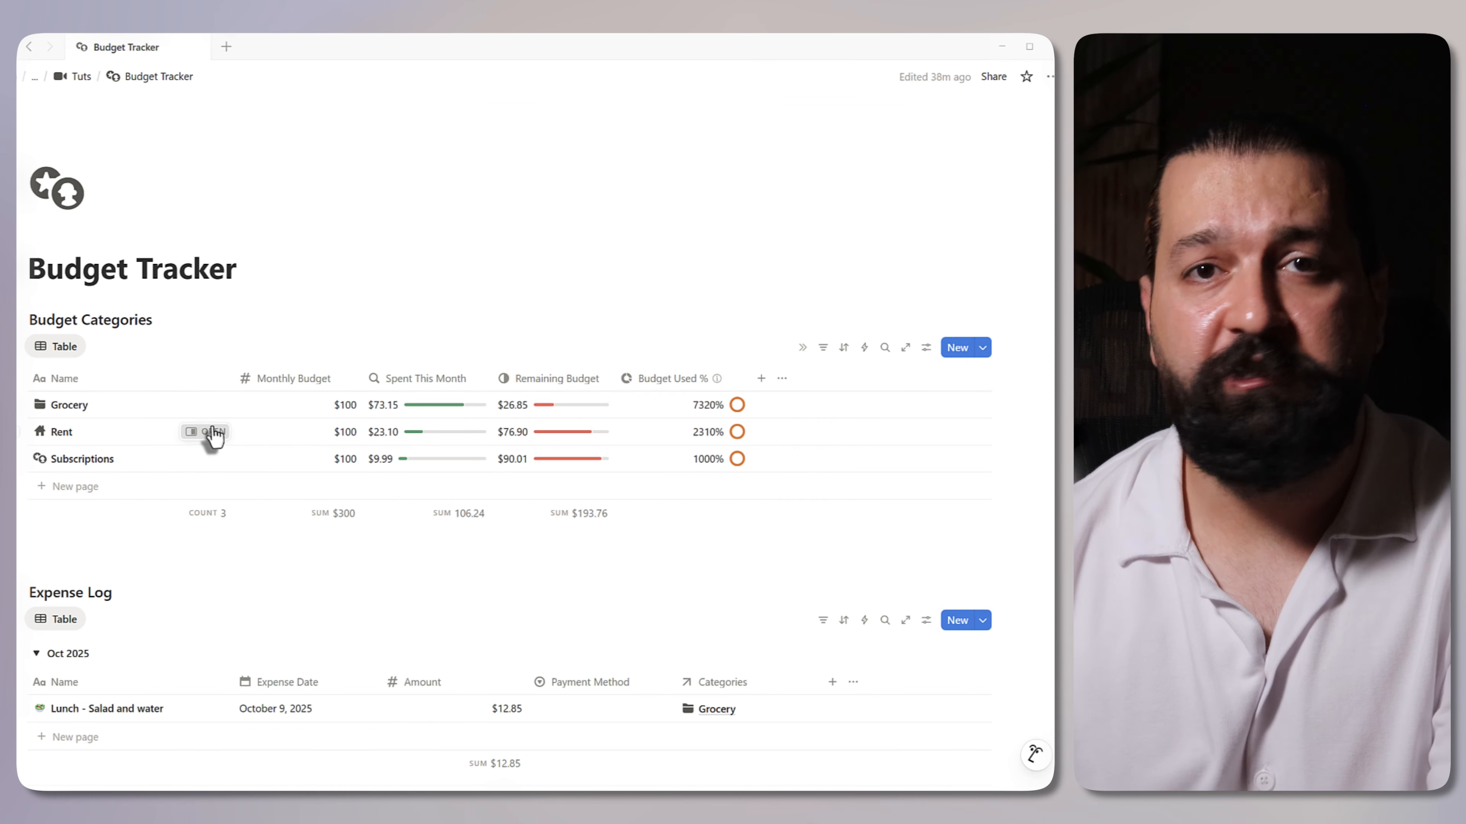
- Apply the New Category template to the Rent and Subscriptions category pages
click(208, 432)
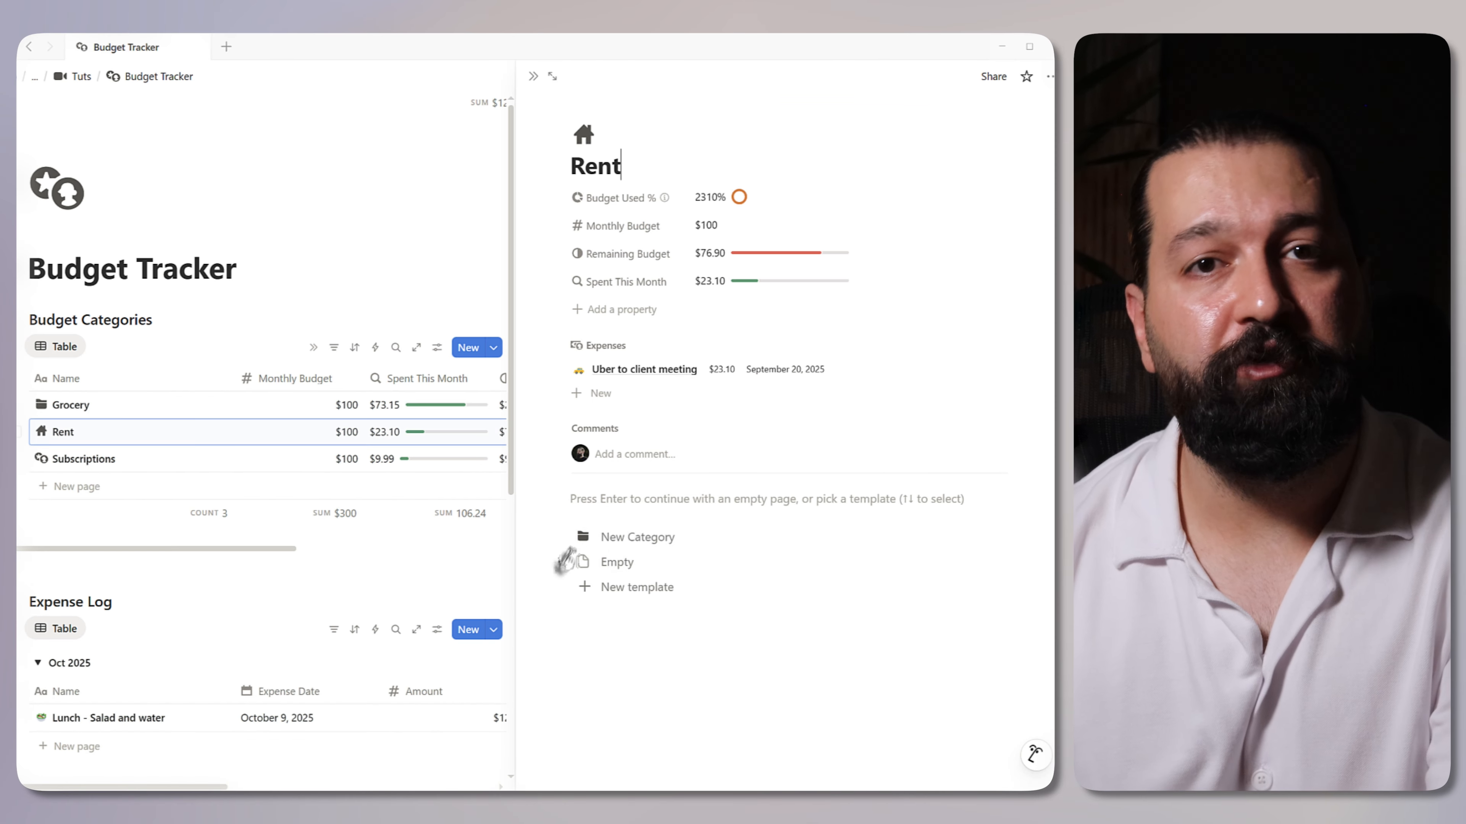
click(655, 544)
click(203, 459)
click(641, 537)
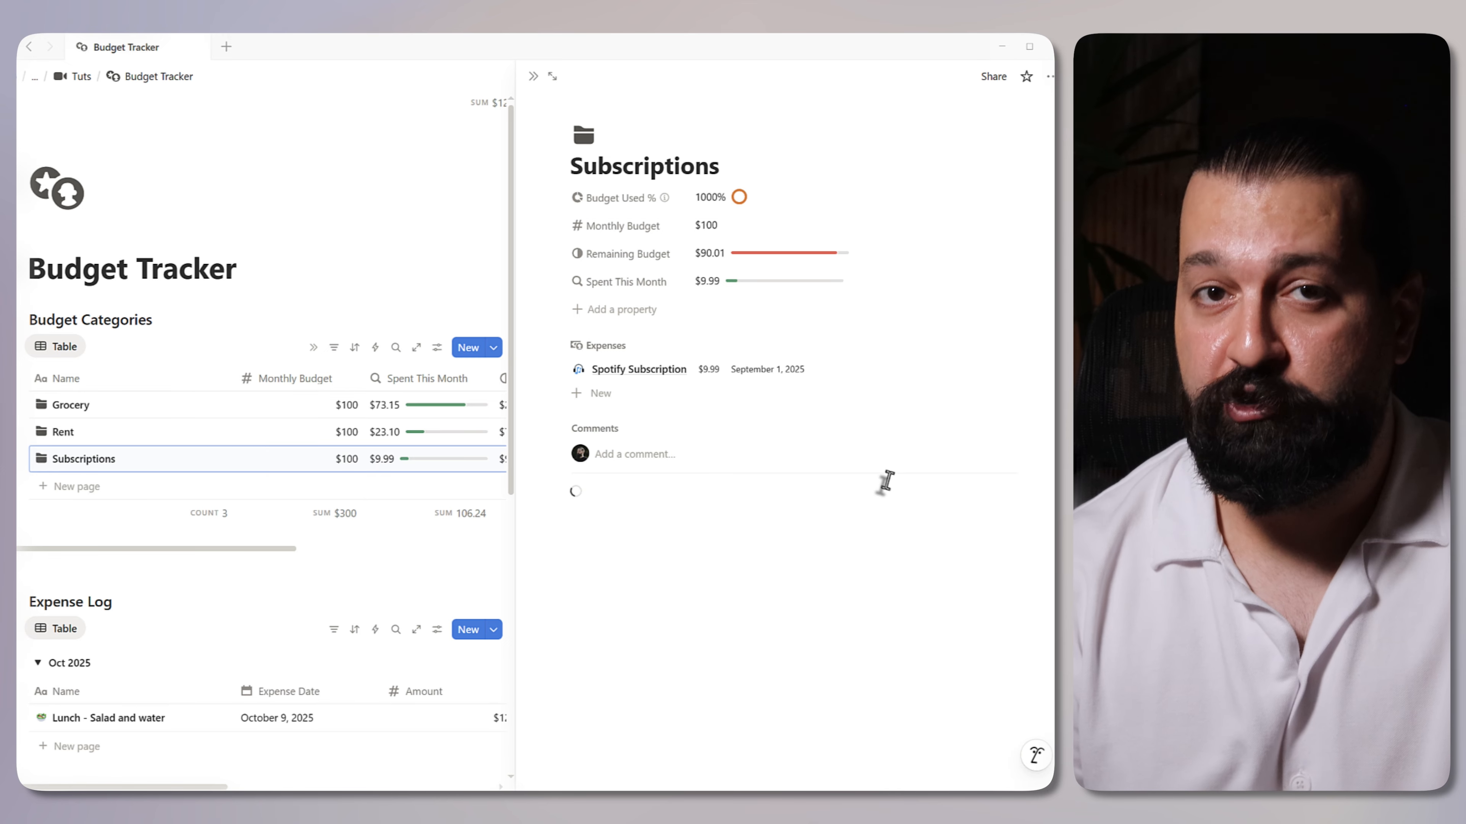
- Examine the filter and the linked expense tables on the Subscriptions and Grocery category pages
click(838, 502)
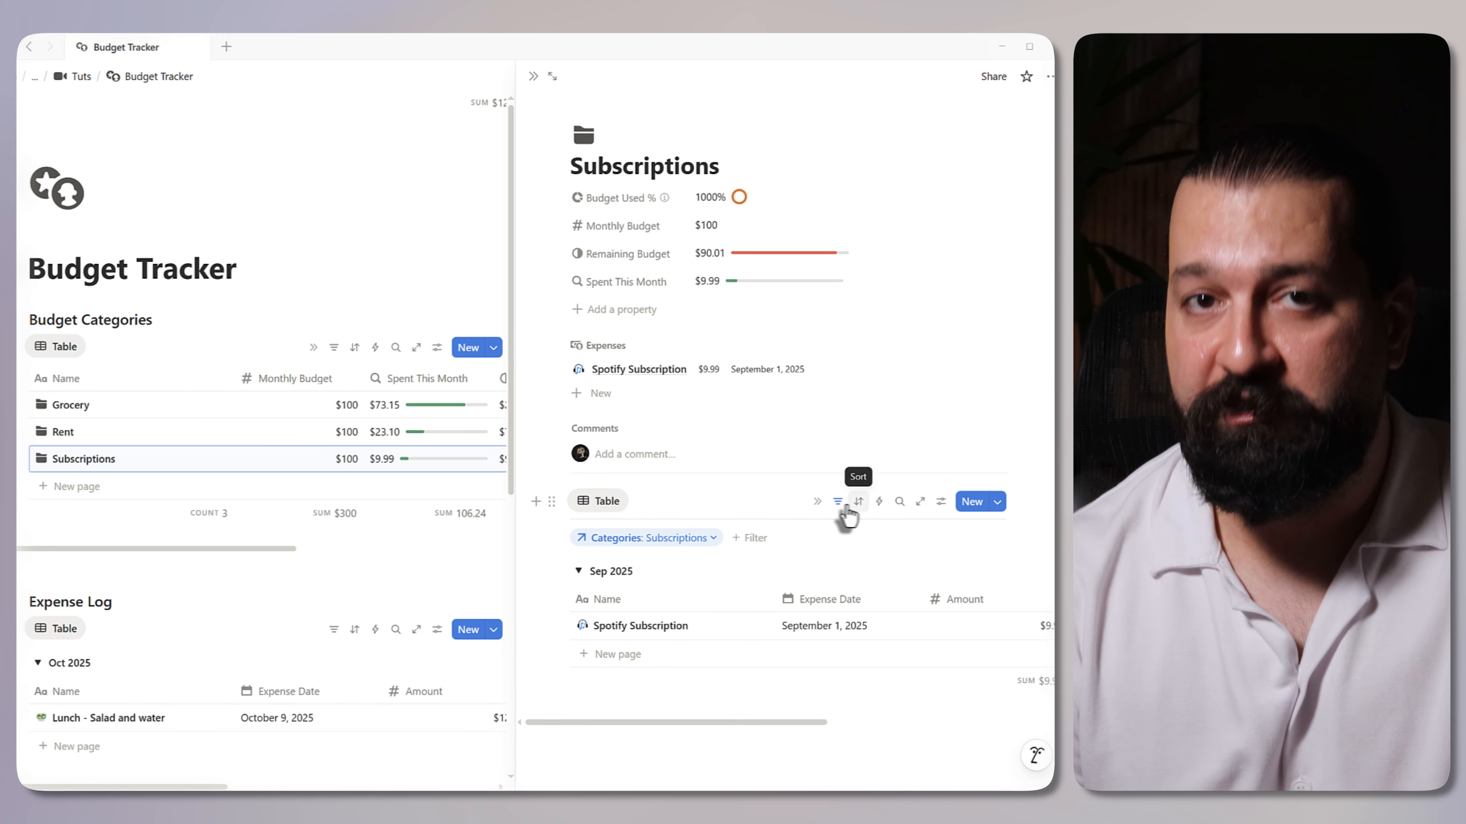
click(841, 505)
scroll(824, 605, right, 5)
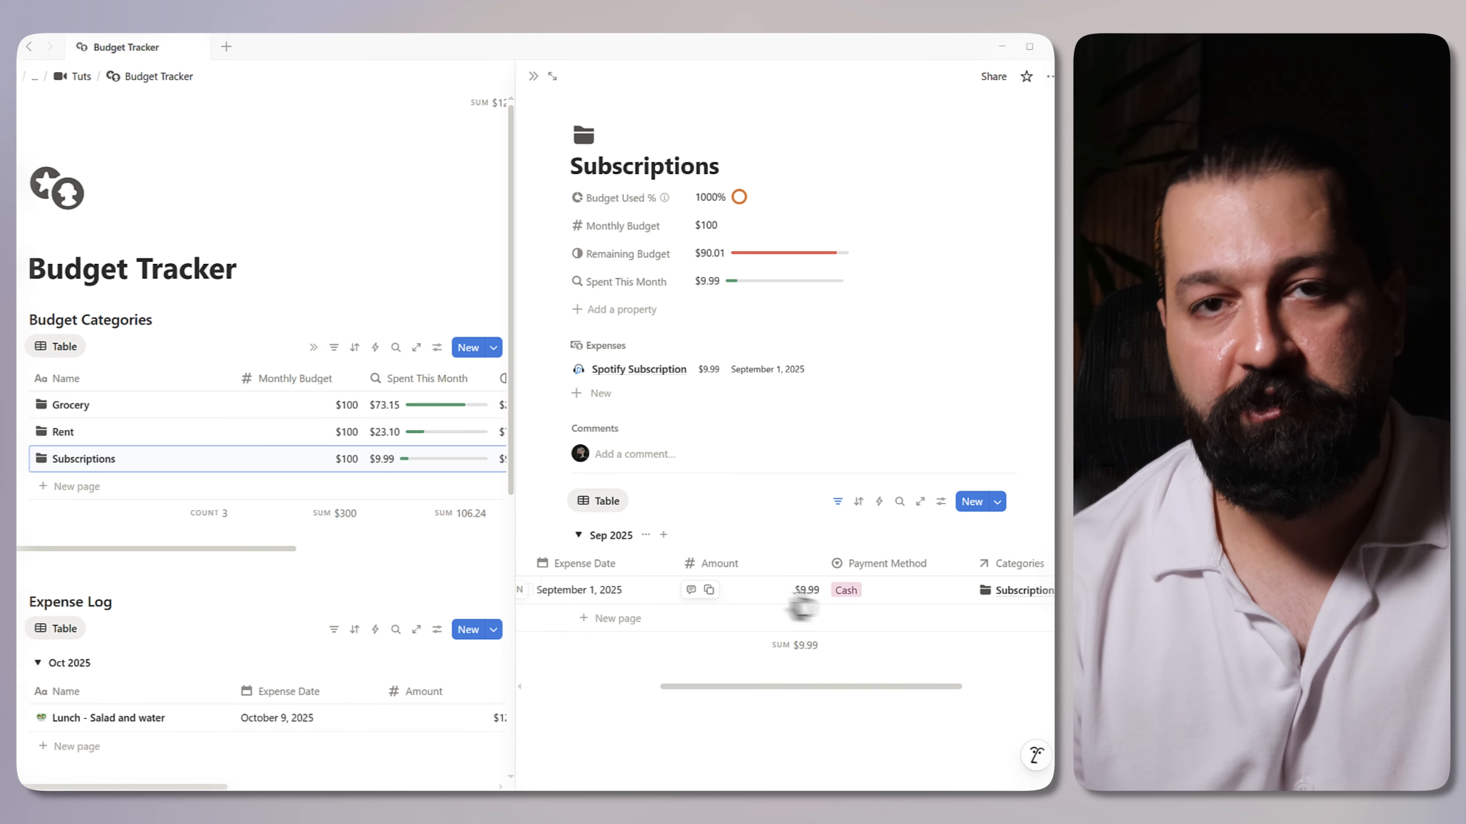
click(208, 411)
scroll(642, 426, down, 3)
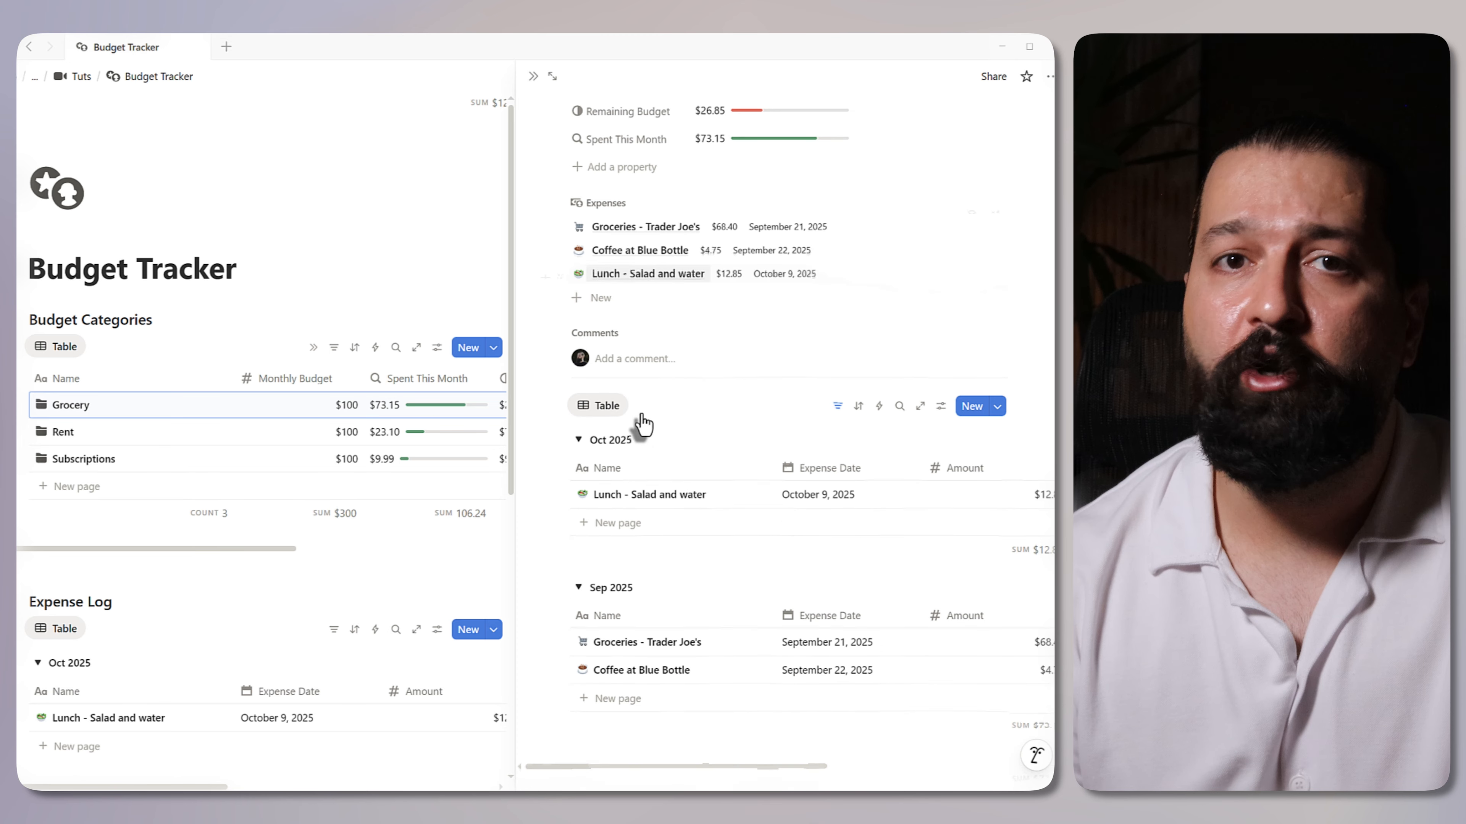
scroll(655, 554, down, 2)
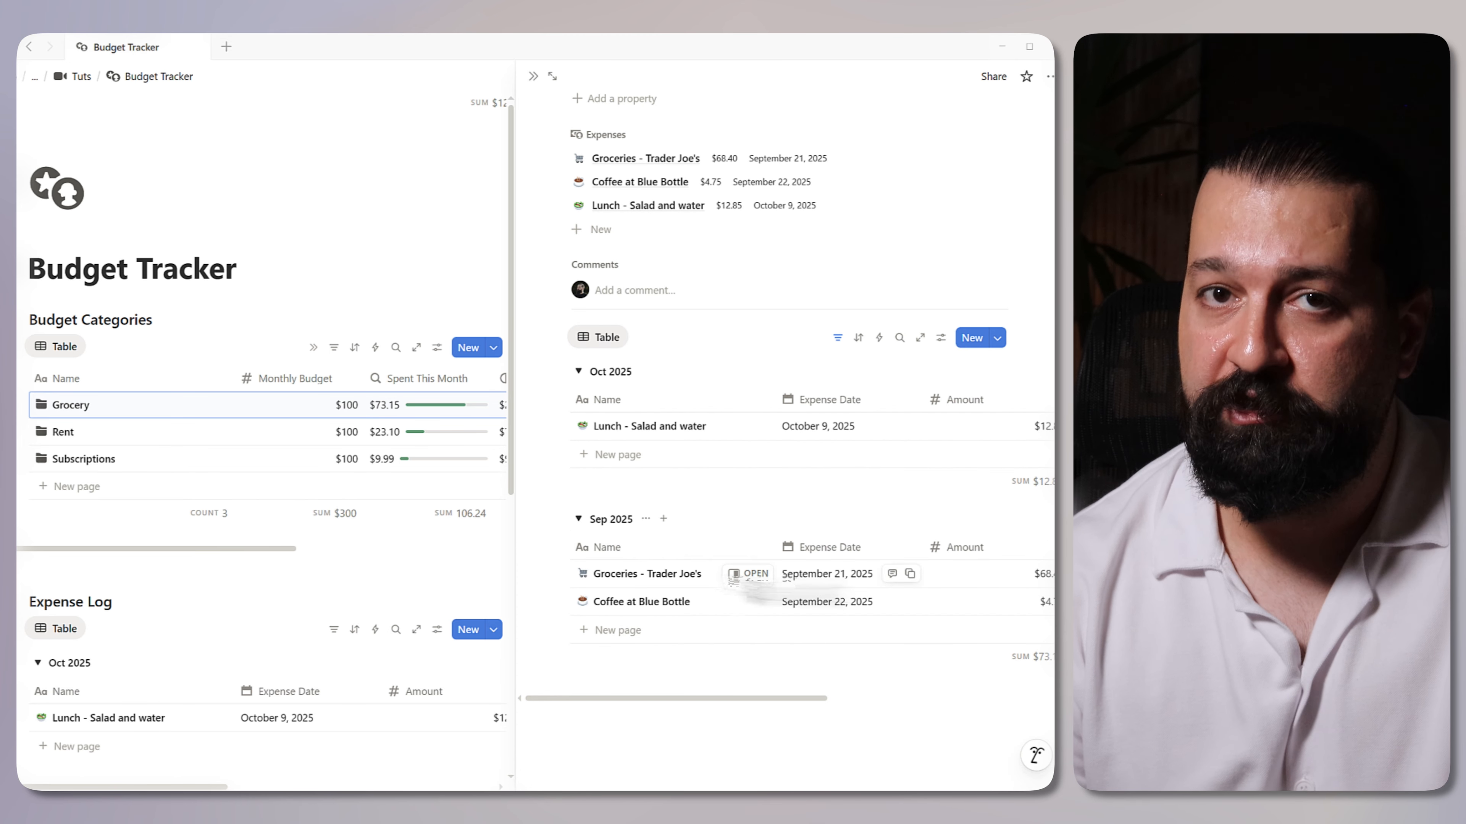
scroll(795, 504, right, 5)
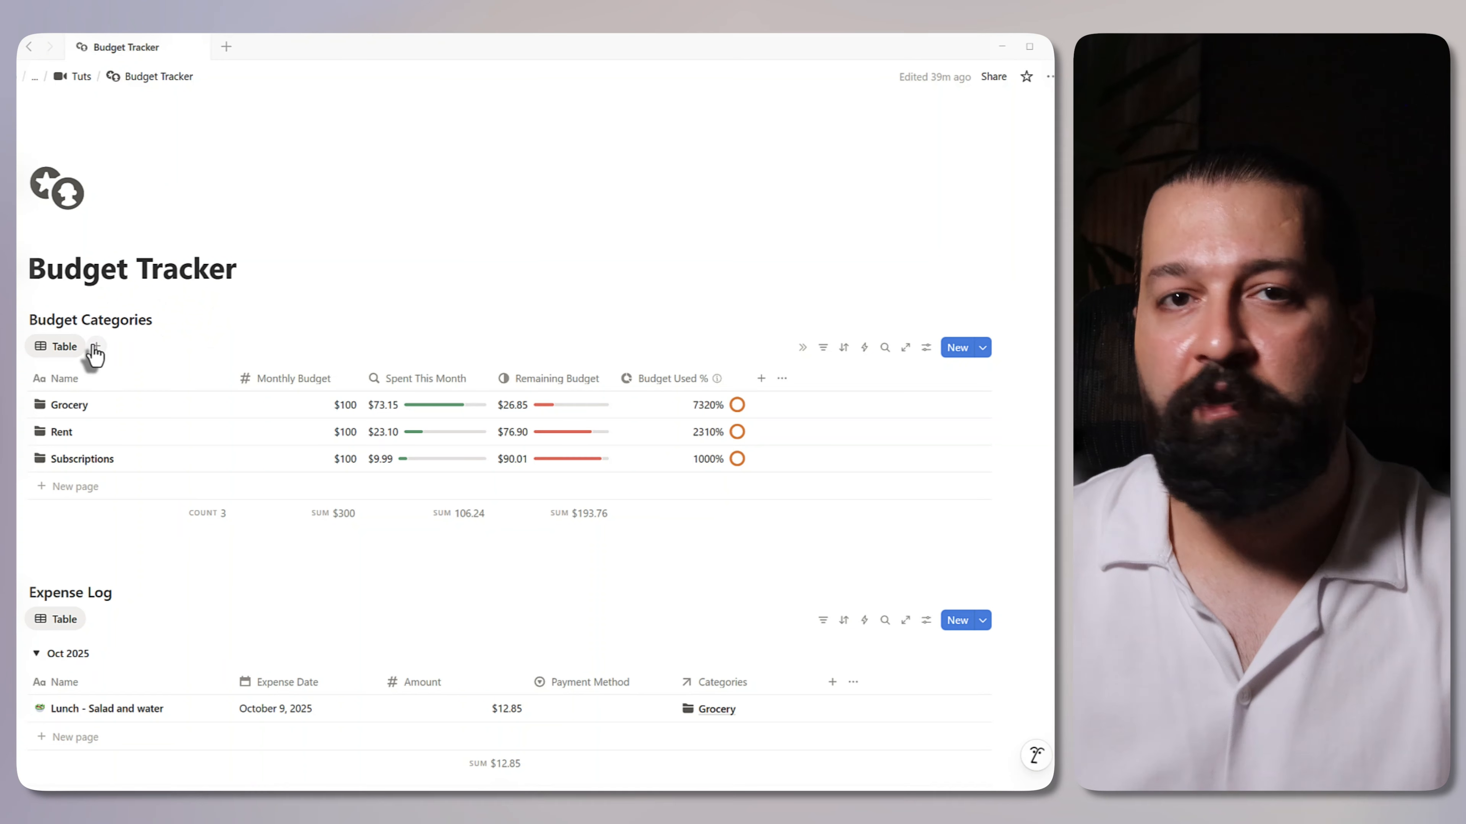
- Add a chart view named Spending Trends to Budget Categories and make it a line chart
click(96, 347)
click(353, 416)
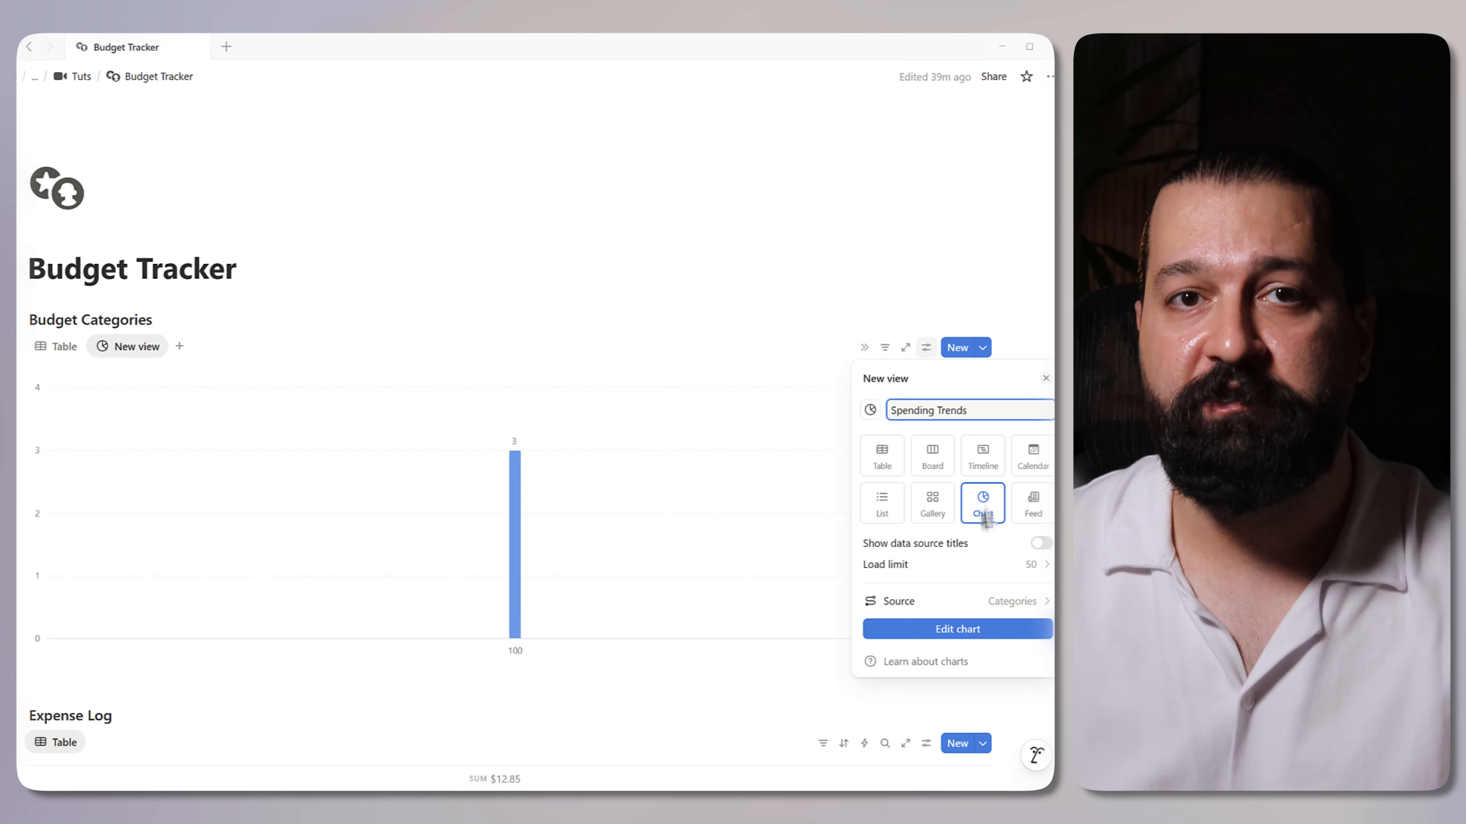
click(988, 631)
click(976, 332)
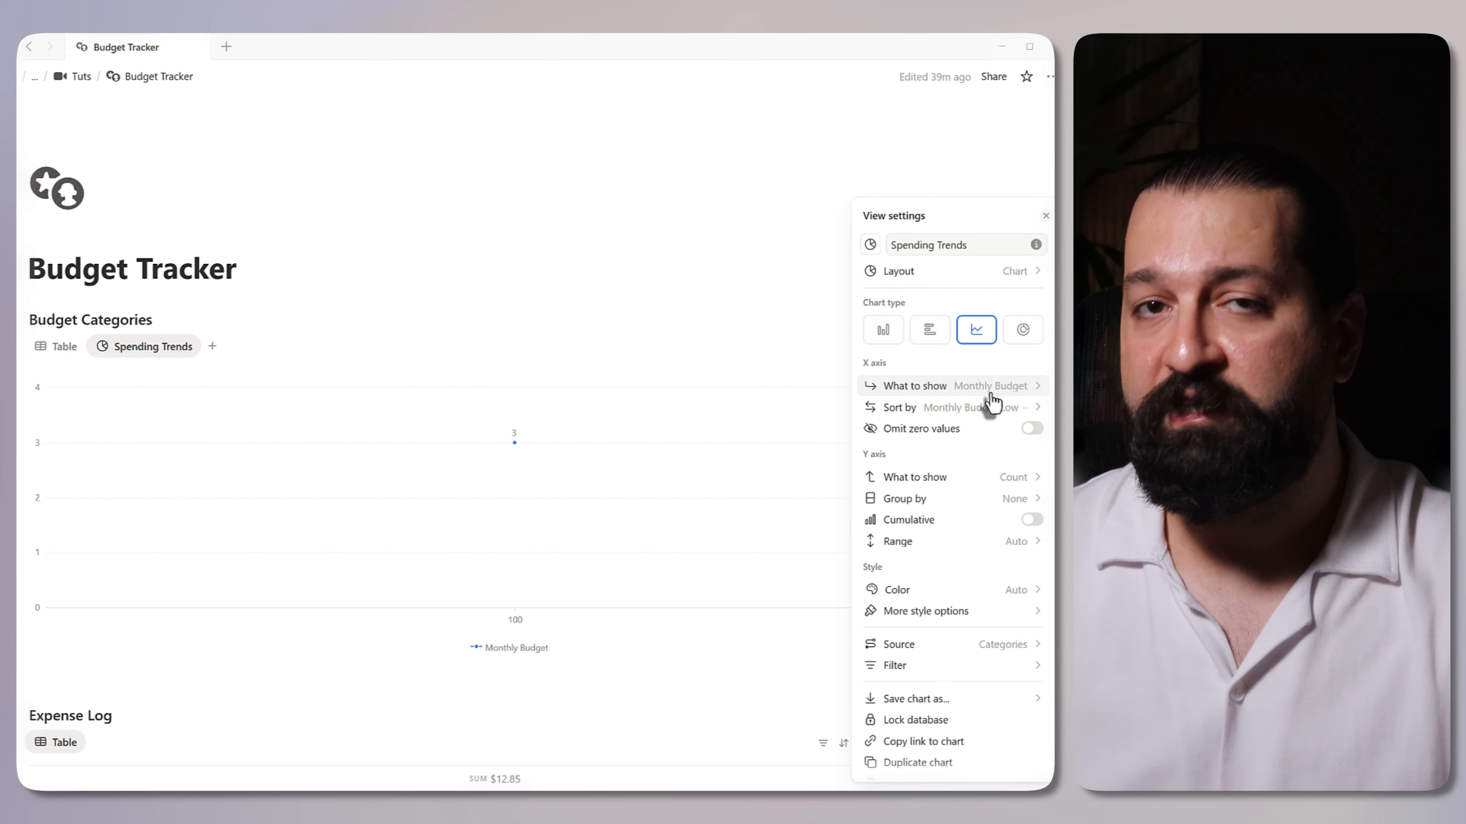
- Set the Spending Trends chart's X axis to Name and enable the Smooth line option
click(990, 391)
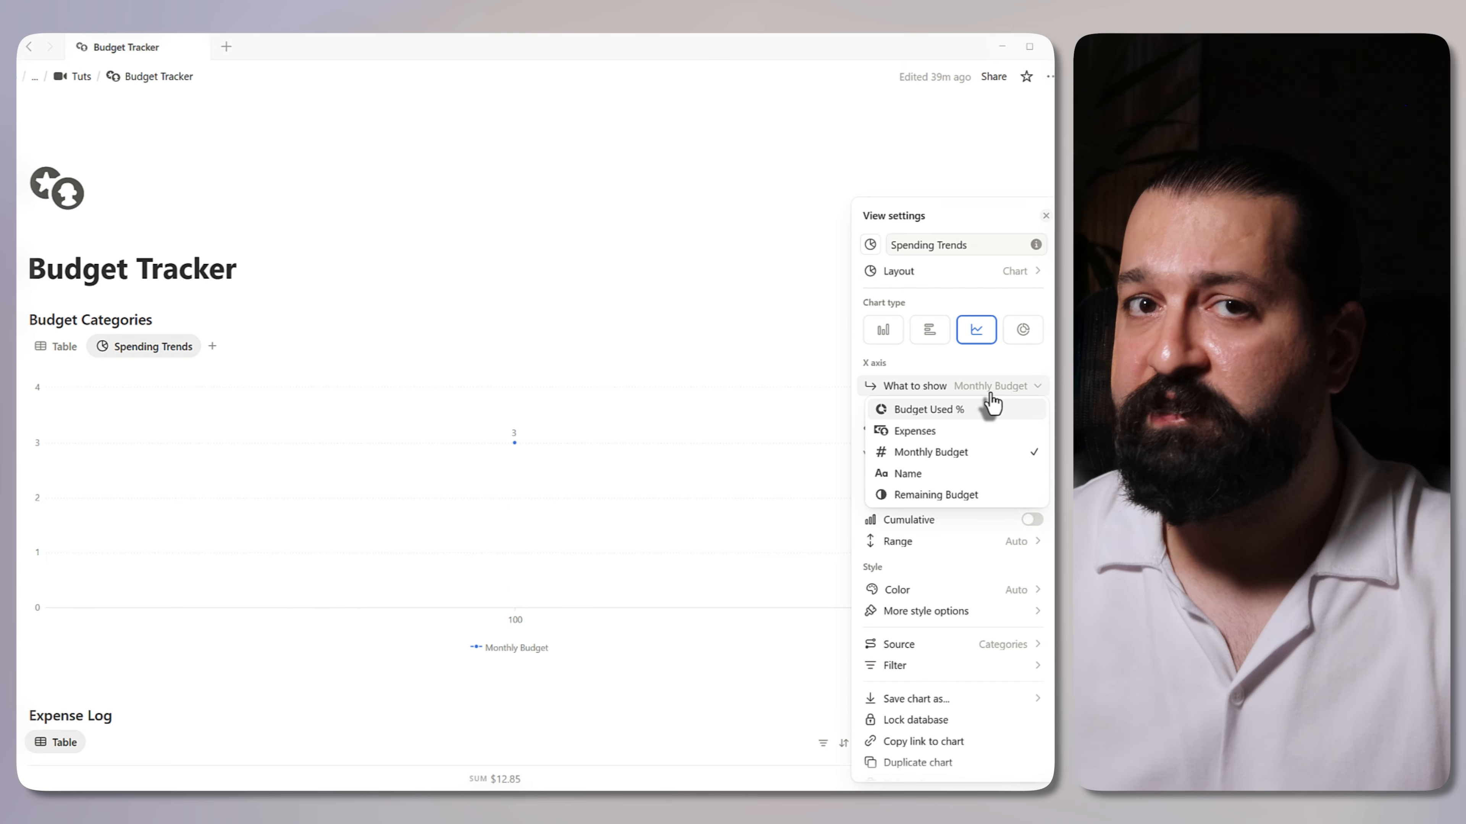
click(925, 477)
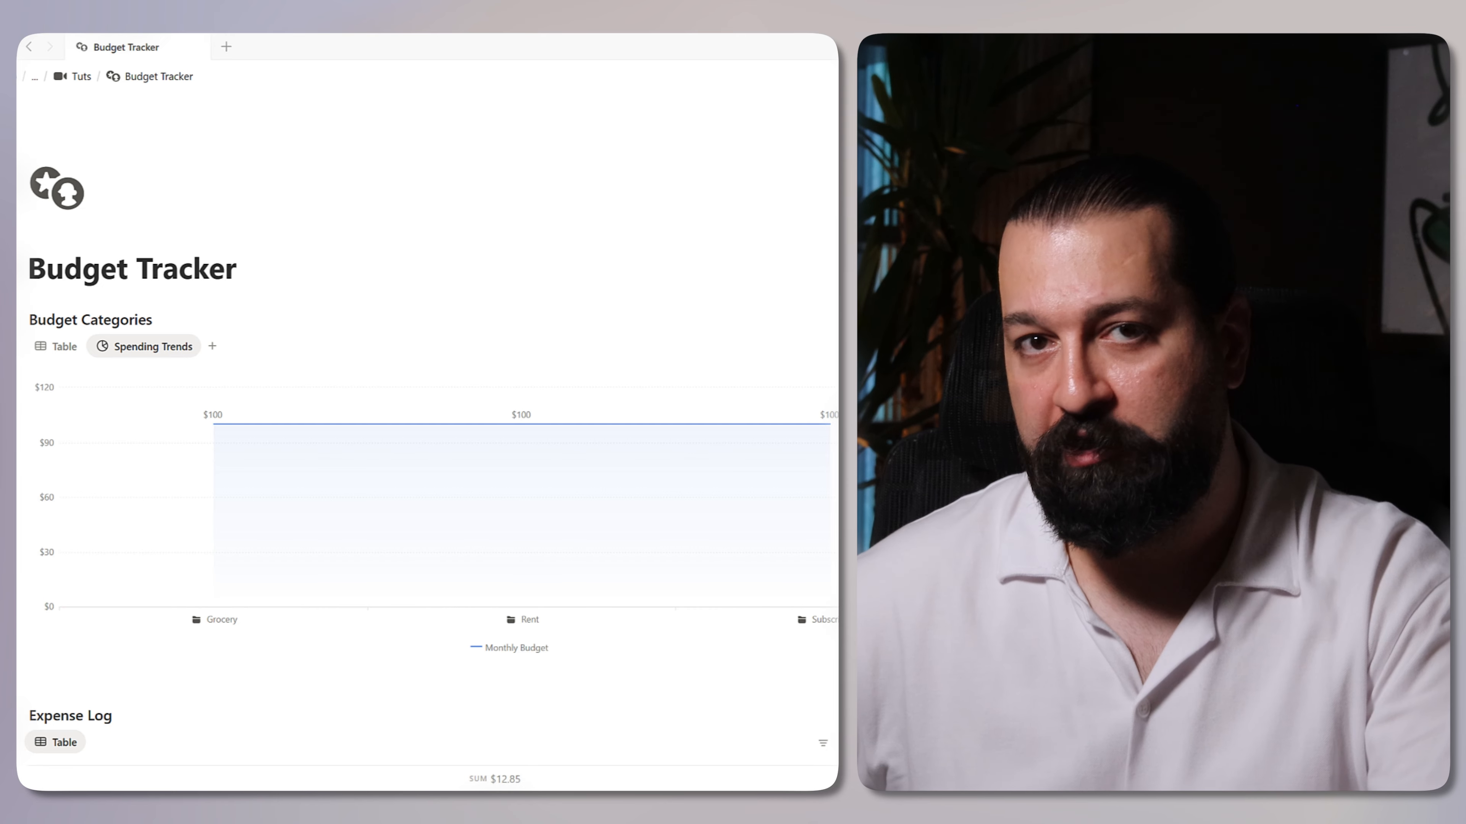
click(984, 632)
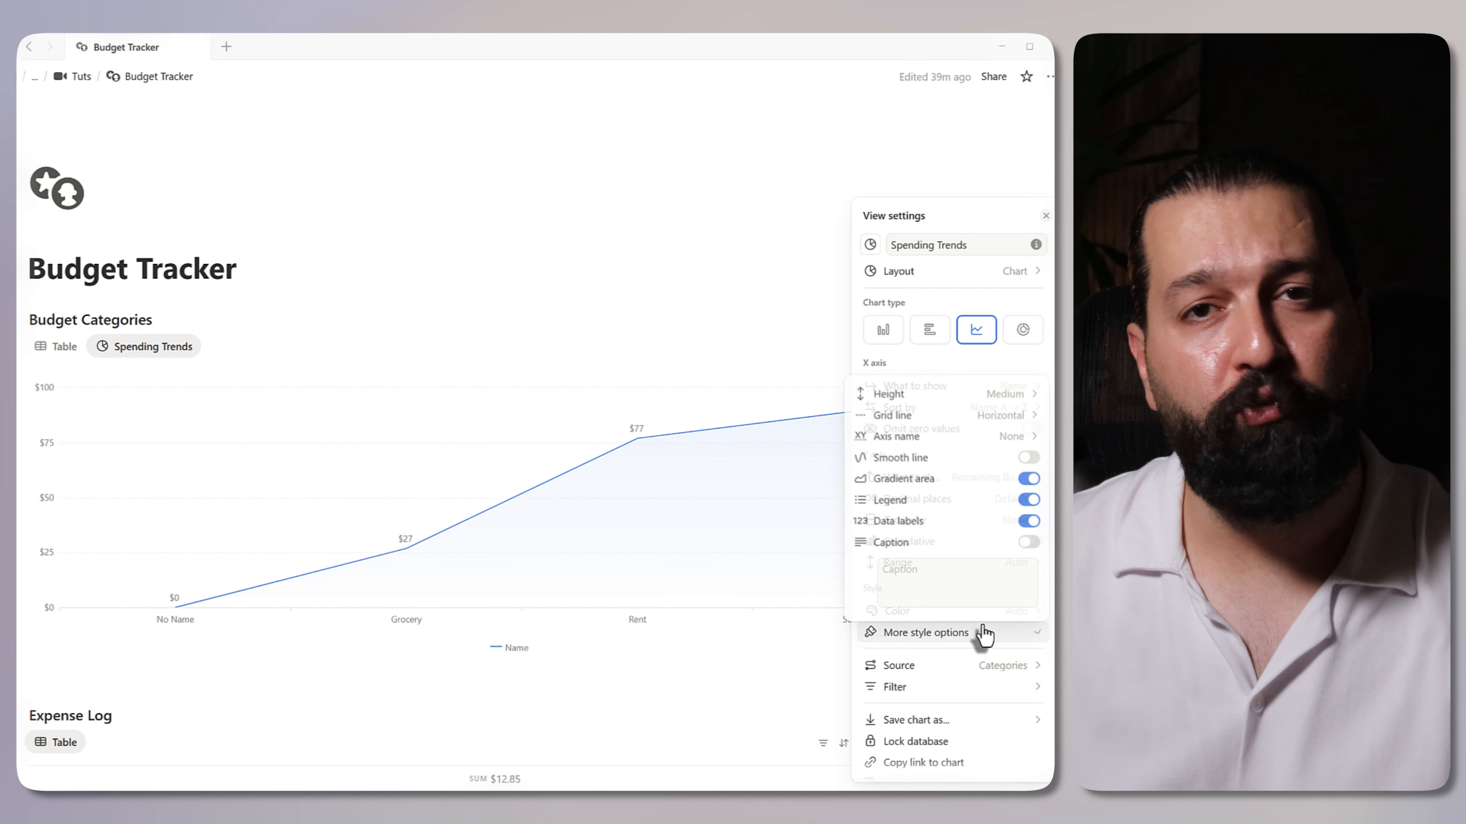
click(914, 469)
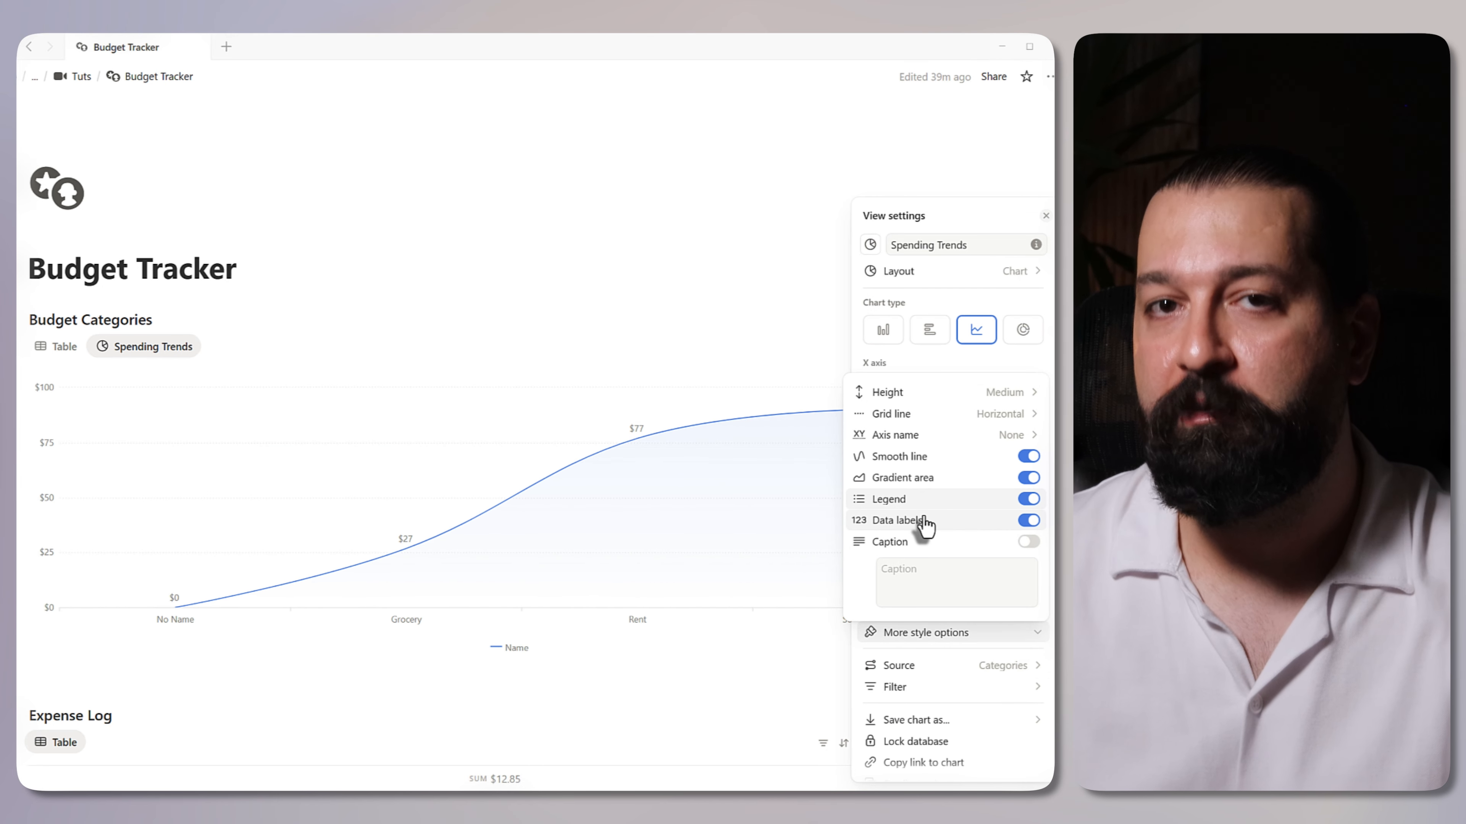
- Add a chart view named Monthly Overview to the Expense Log and open its chart settings
click(96, 313)
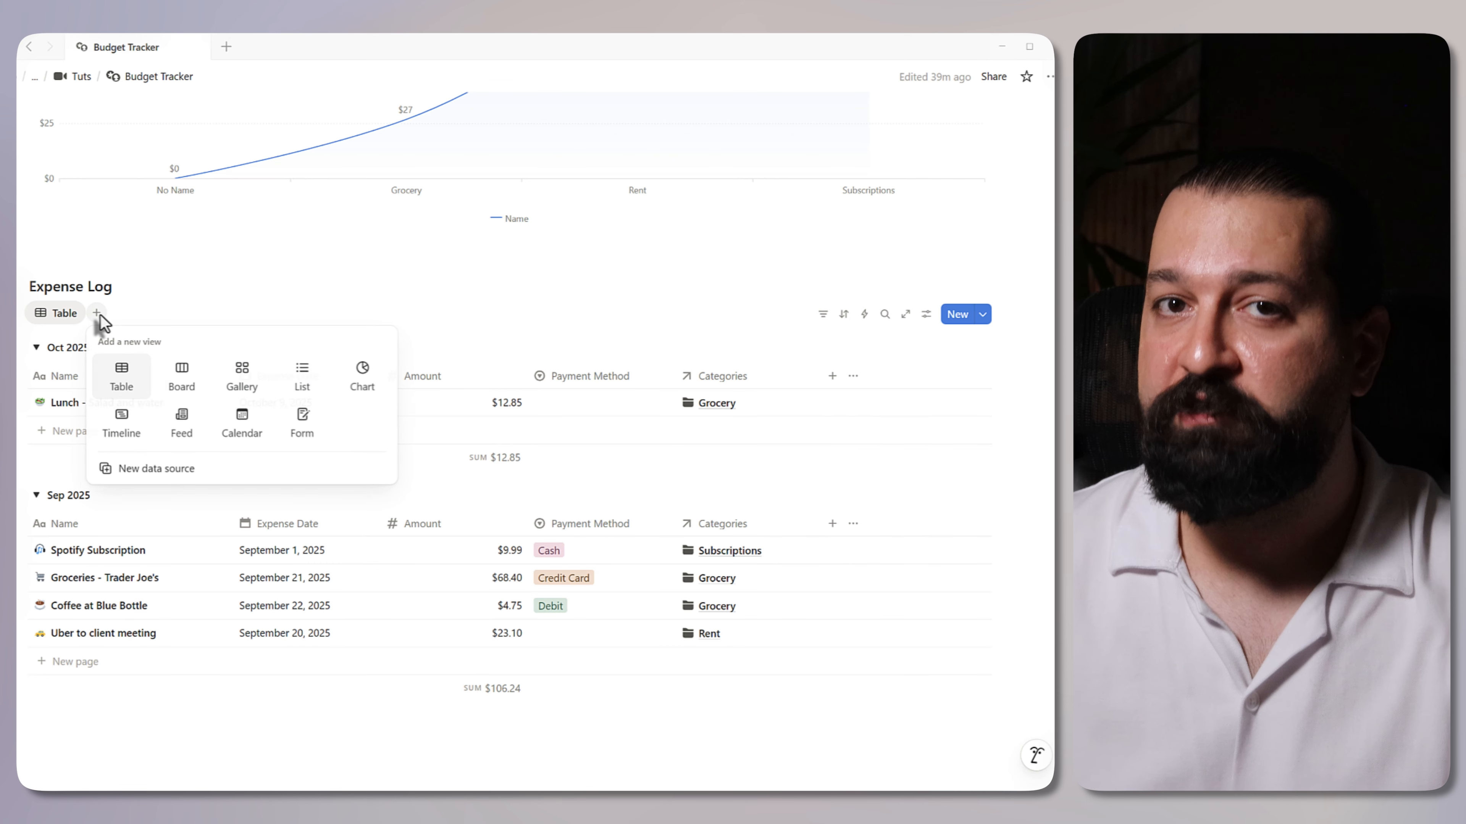
click(355, 381)
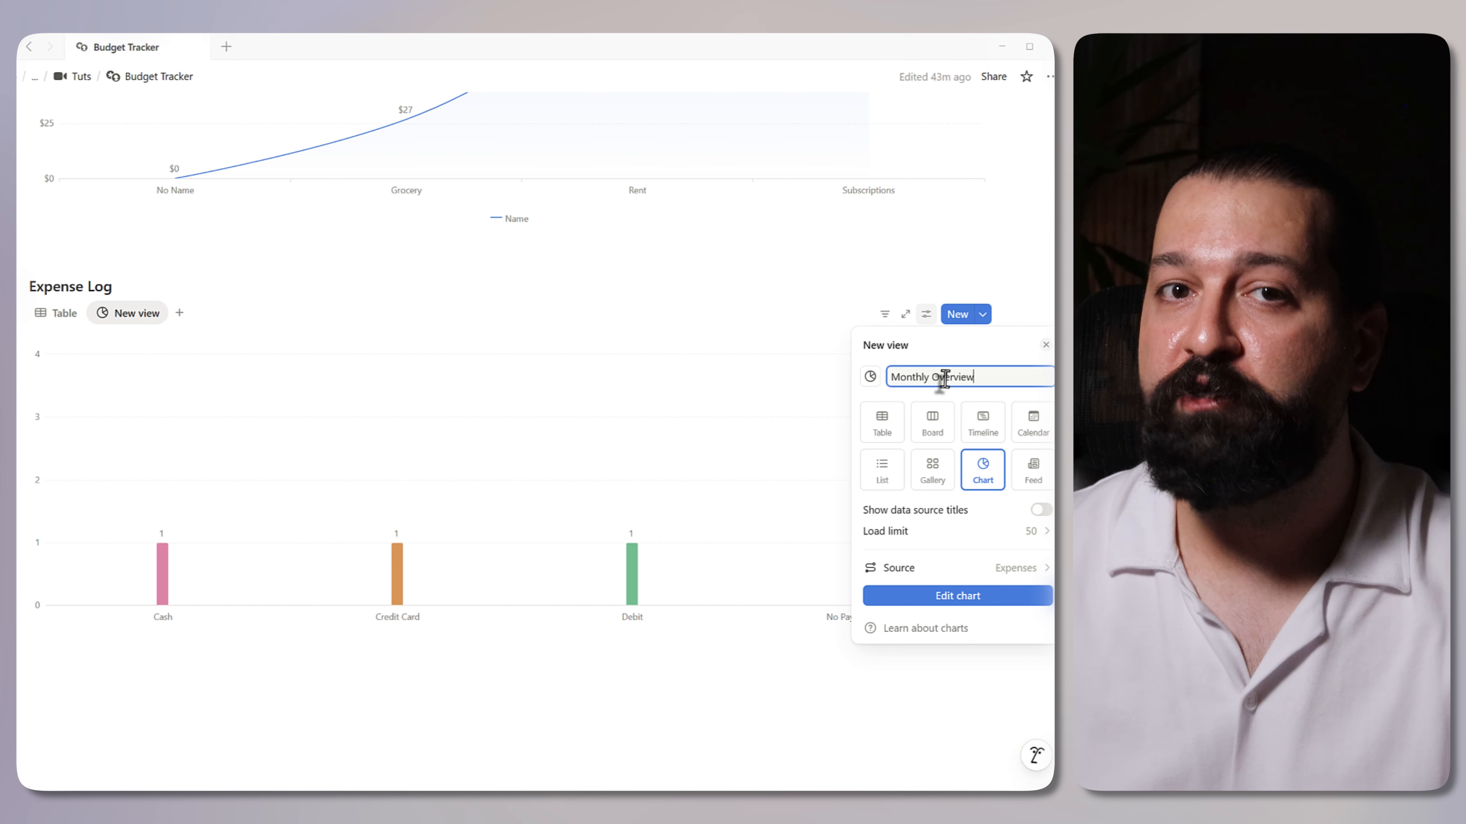
click(985, 597)
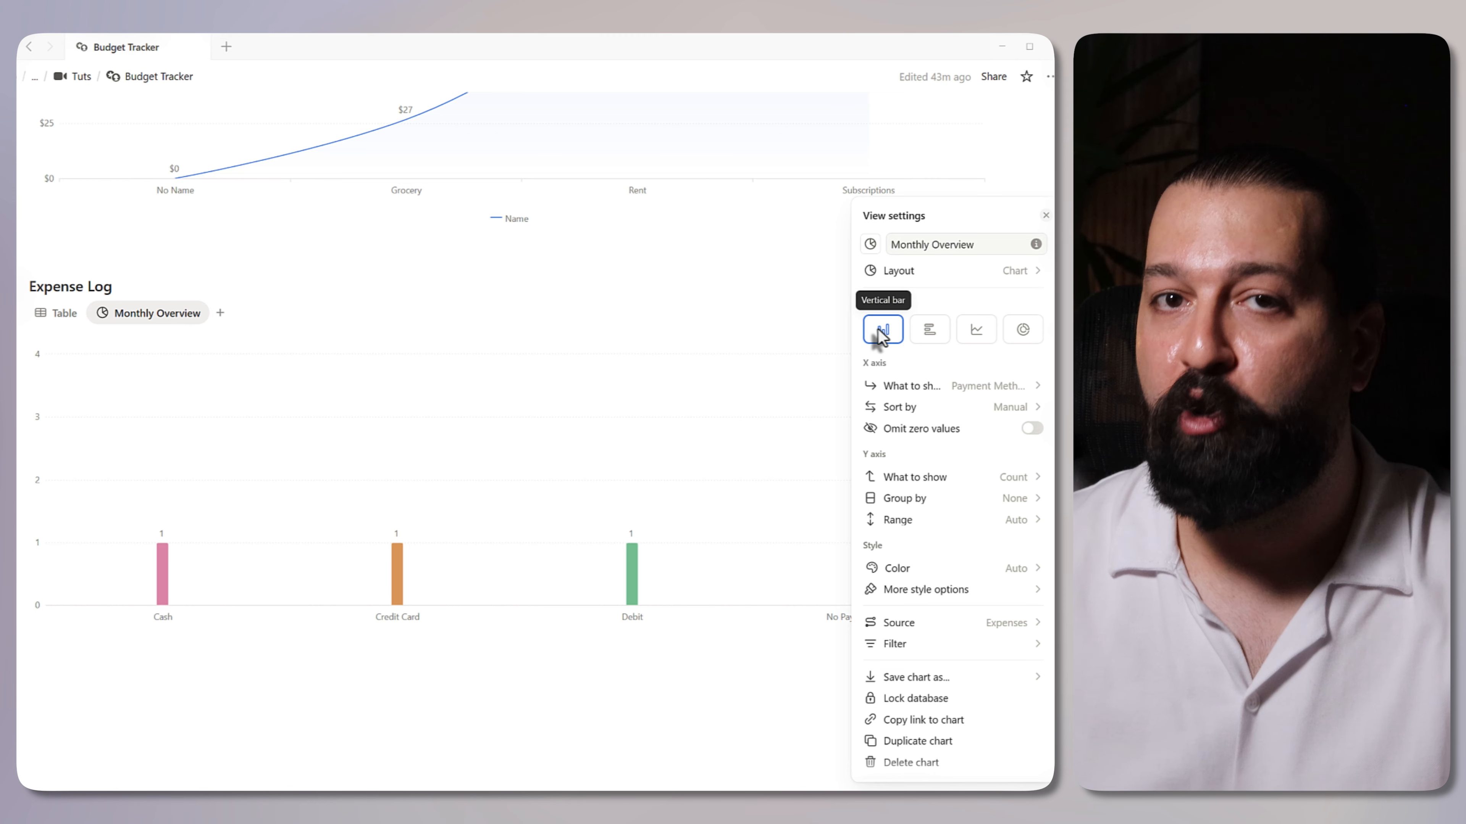
- Set the Monthly Overview chart's X axis to Expense Date by month and its Y axis to the sum of Amount
click(987, 387)
mouse_move(935, 517)
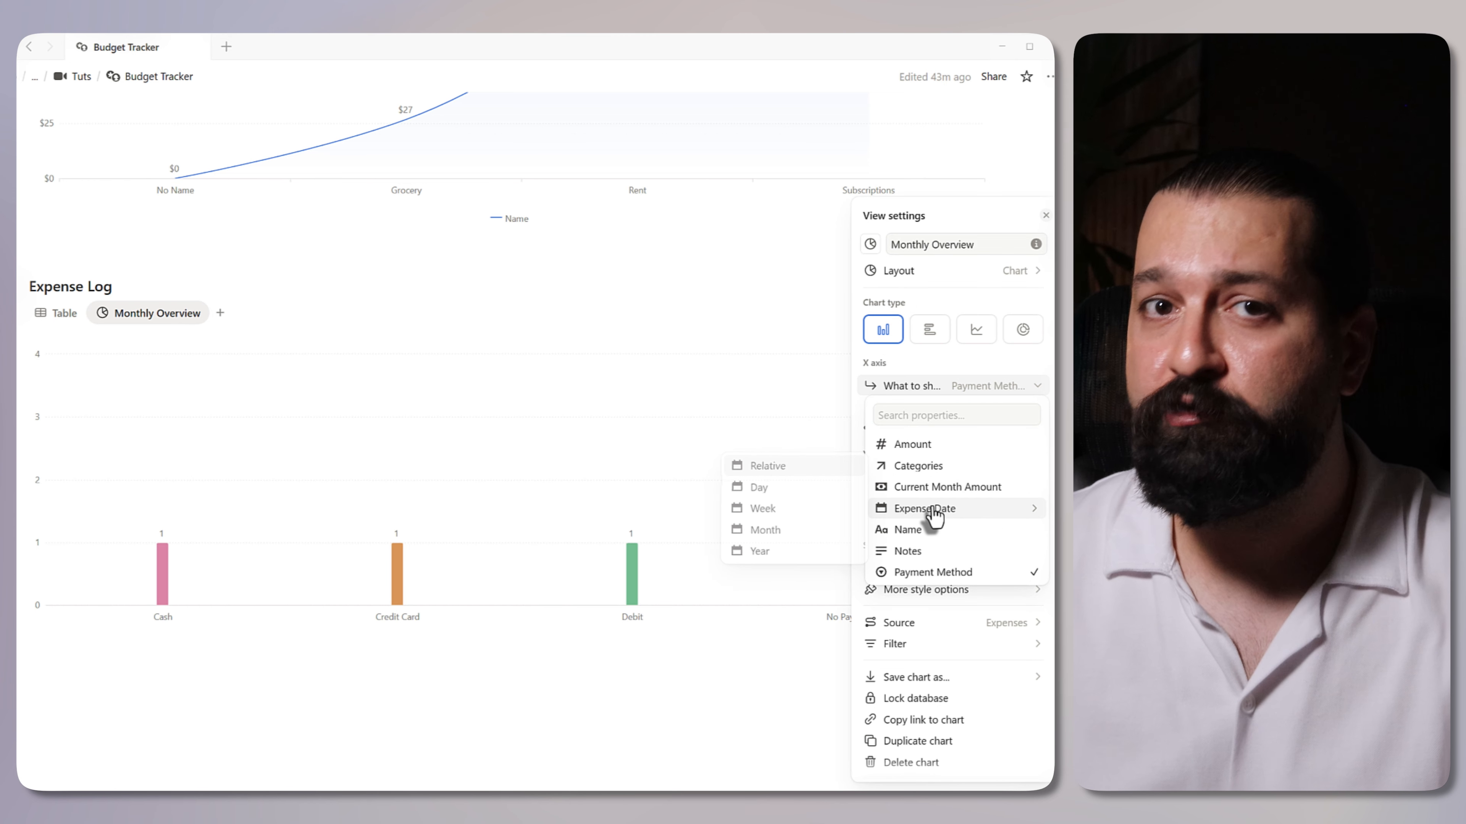
click(790, 531)
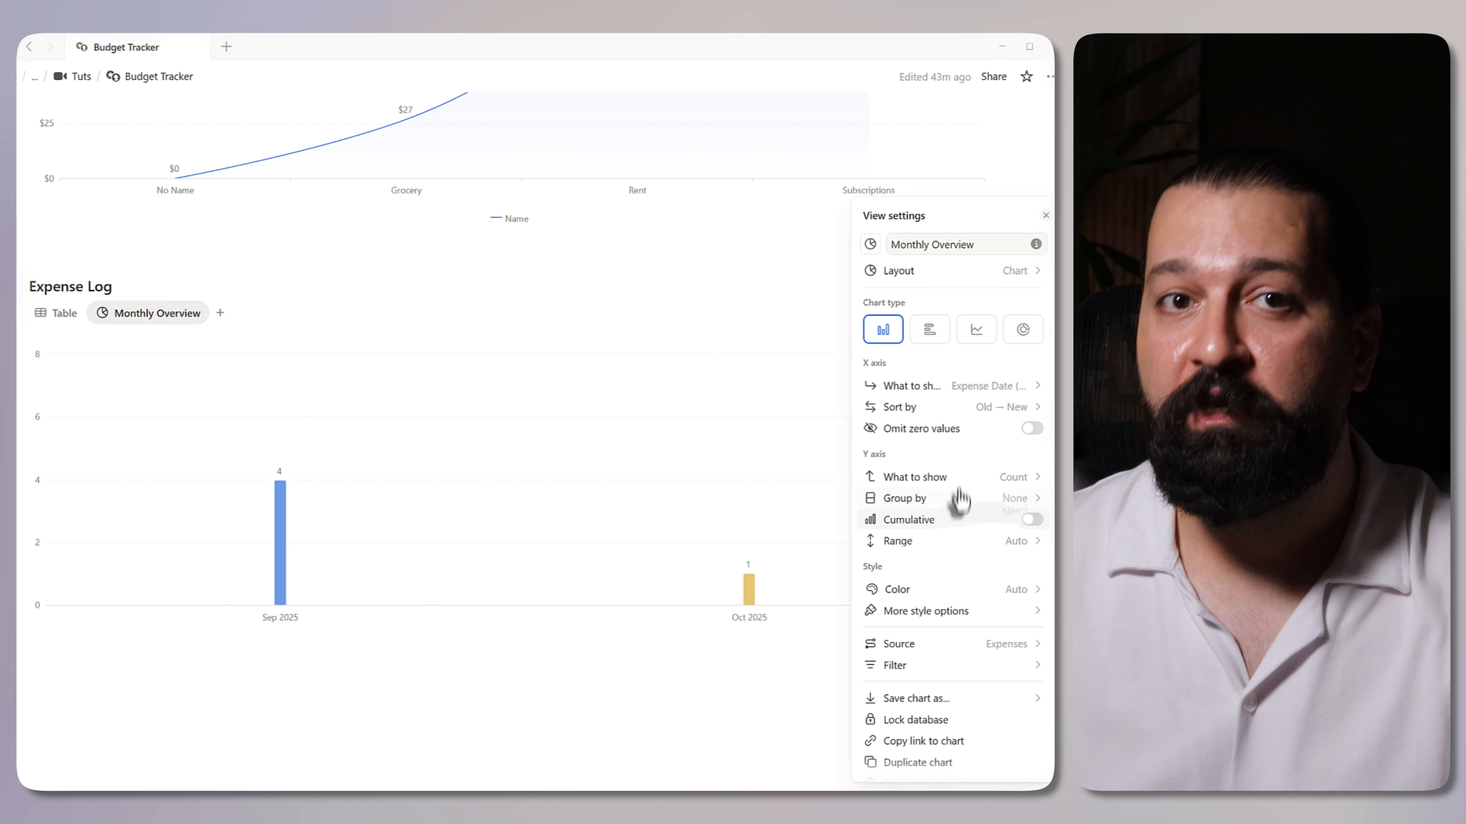
click(974, 479)
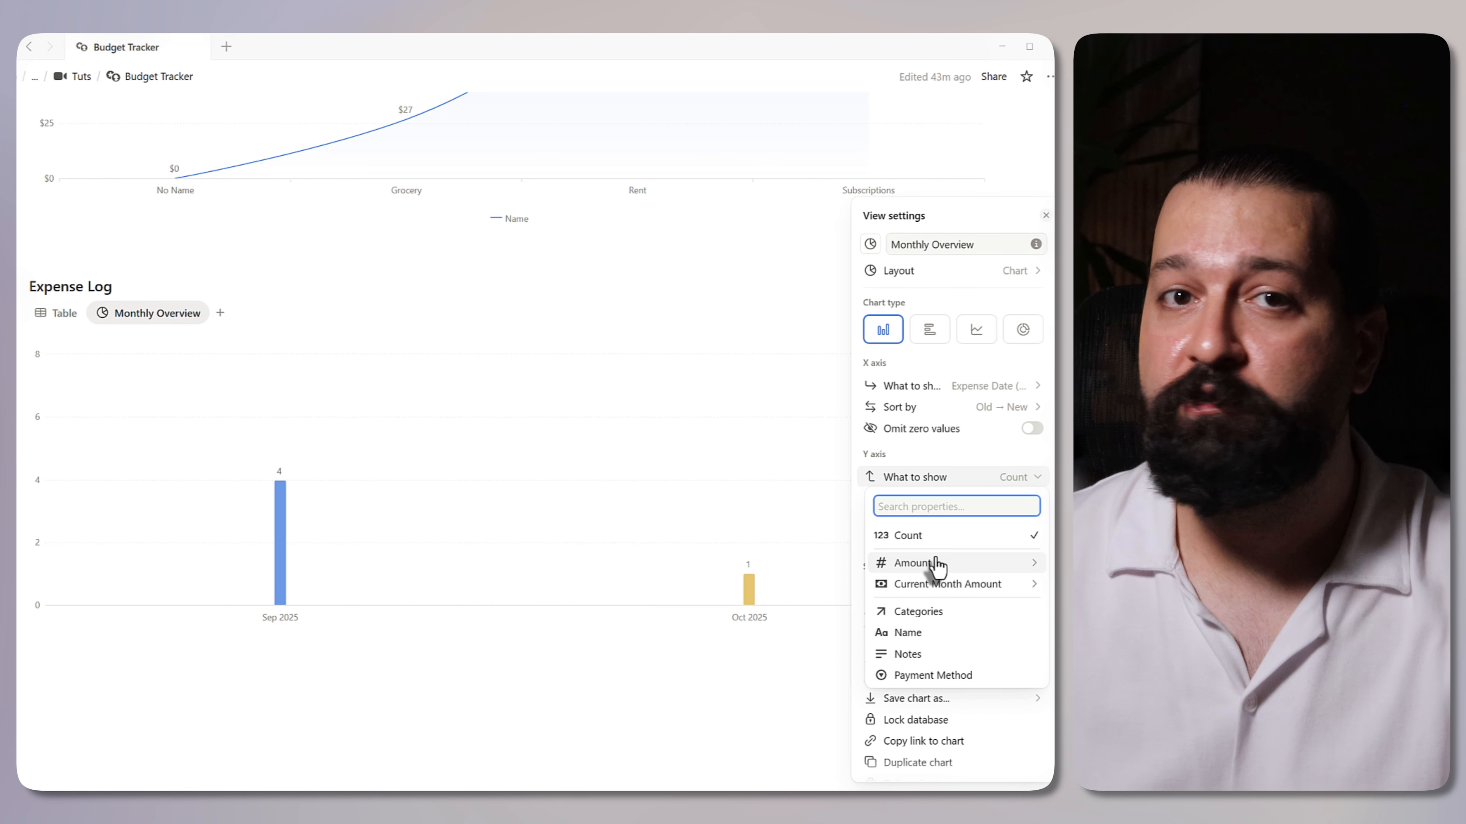
mouse_move(911, 564)
click(746, 516)
- Group the Monthly Overview chart's Y axis by Categories, leaving the X-axis sort order at Old to New
click(998, 411)
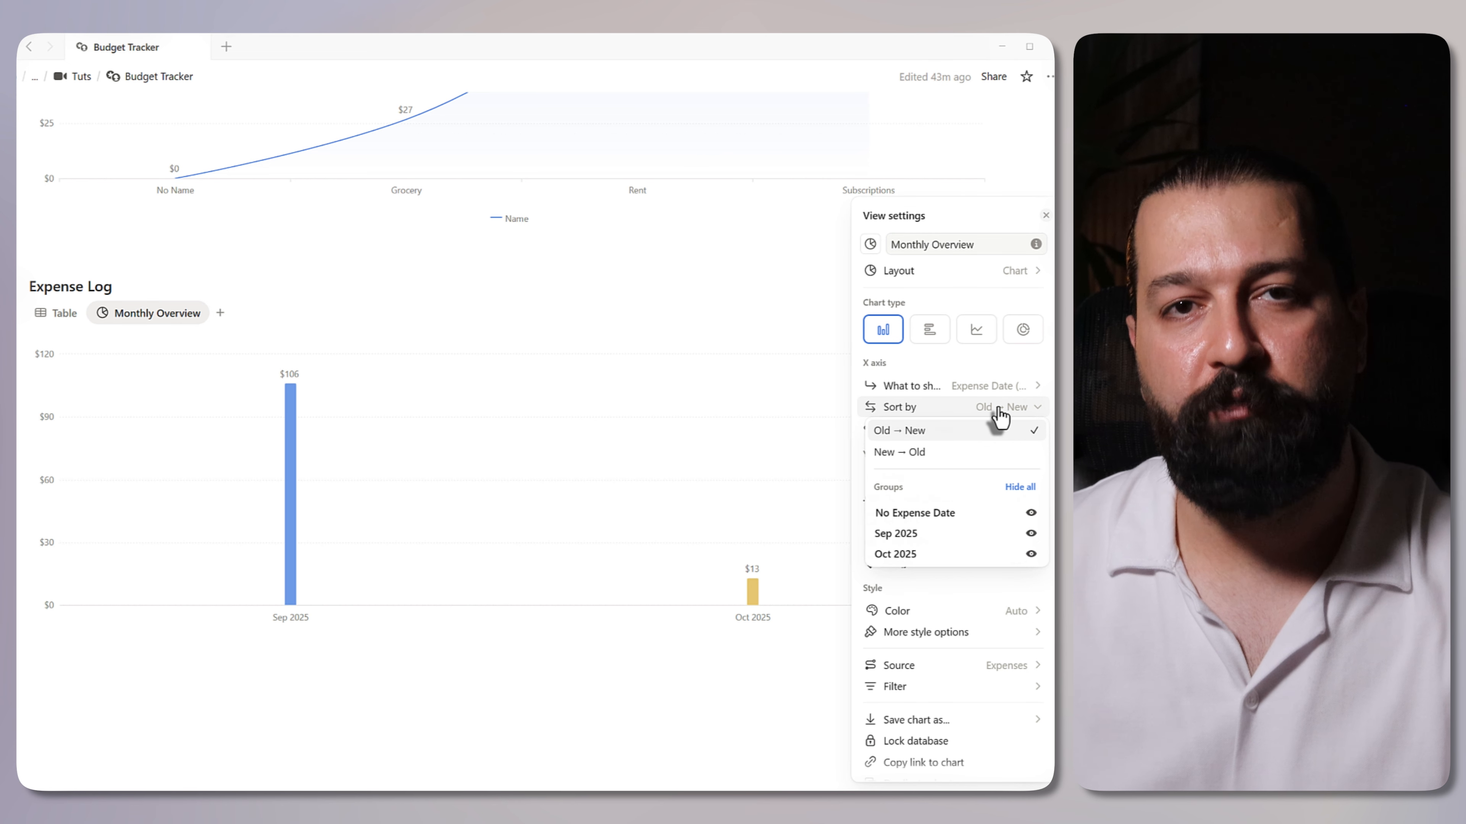
click(996, 398)
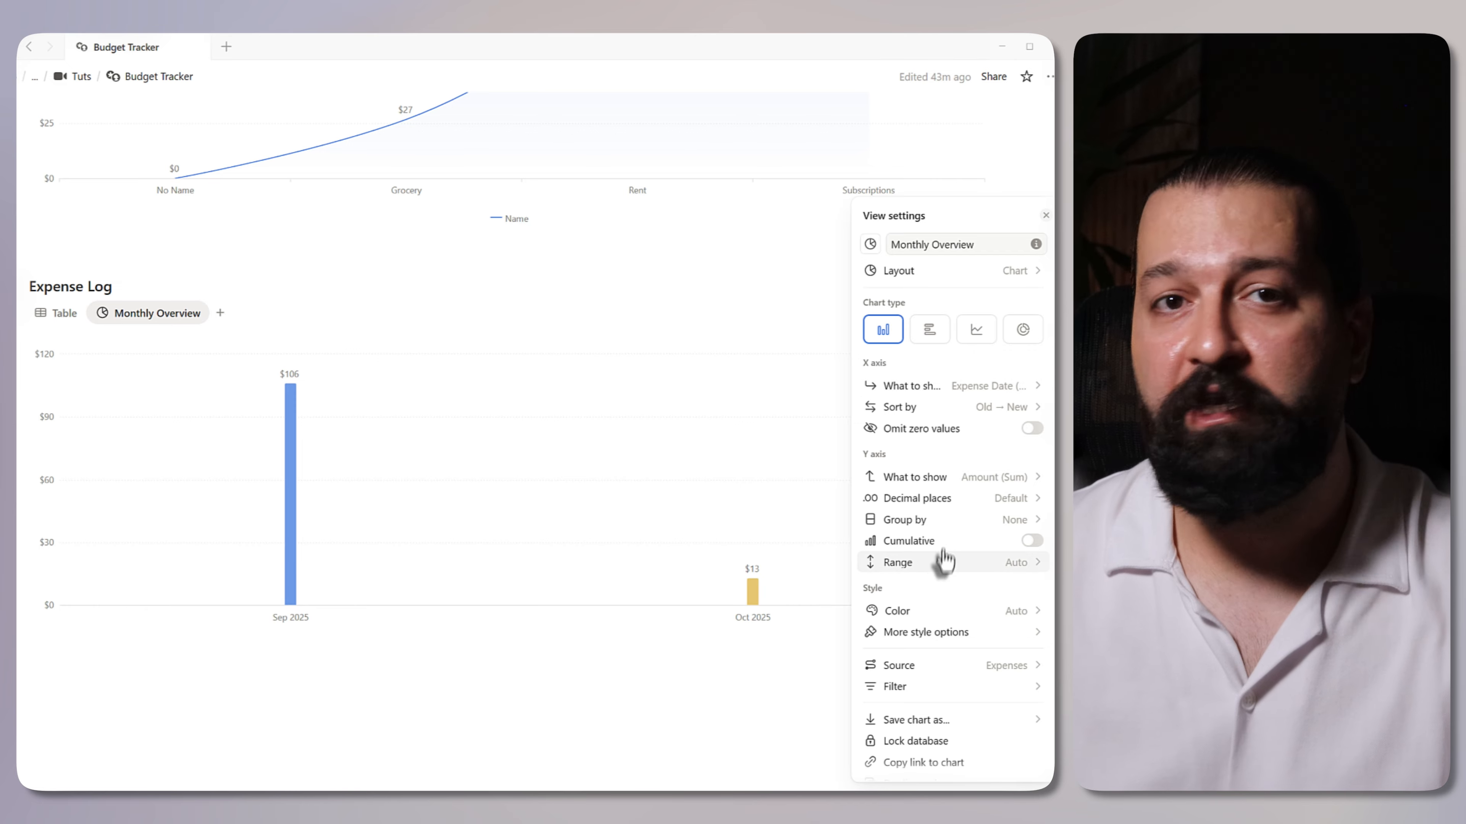
click(947, 527)
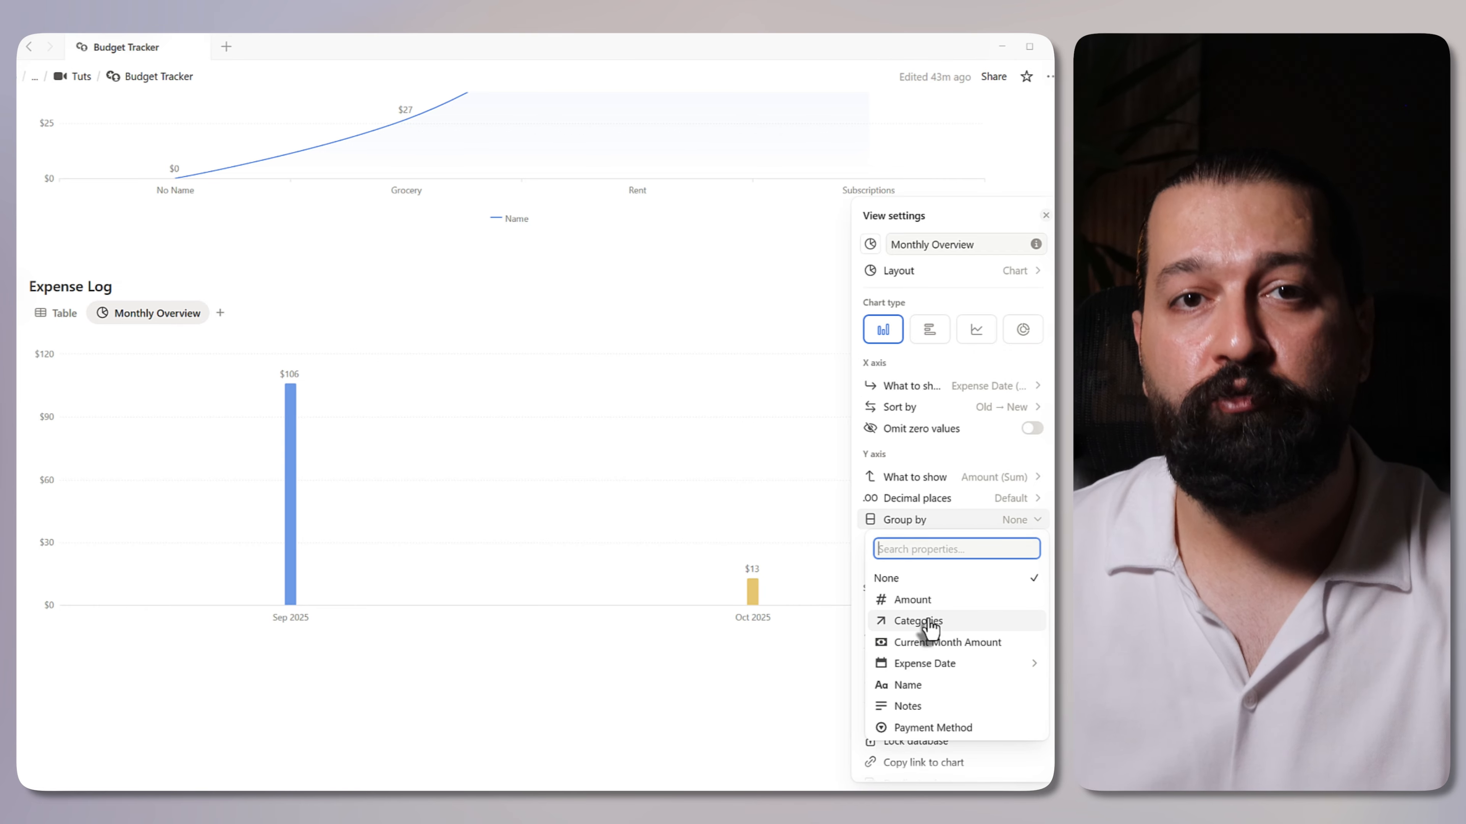
click(918, 622)
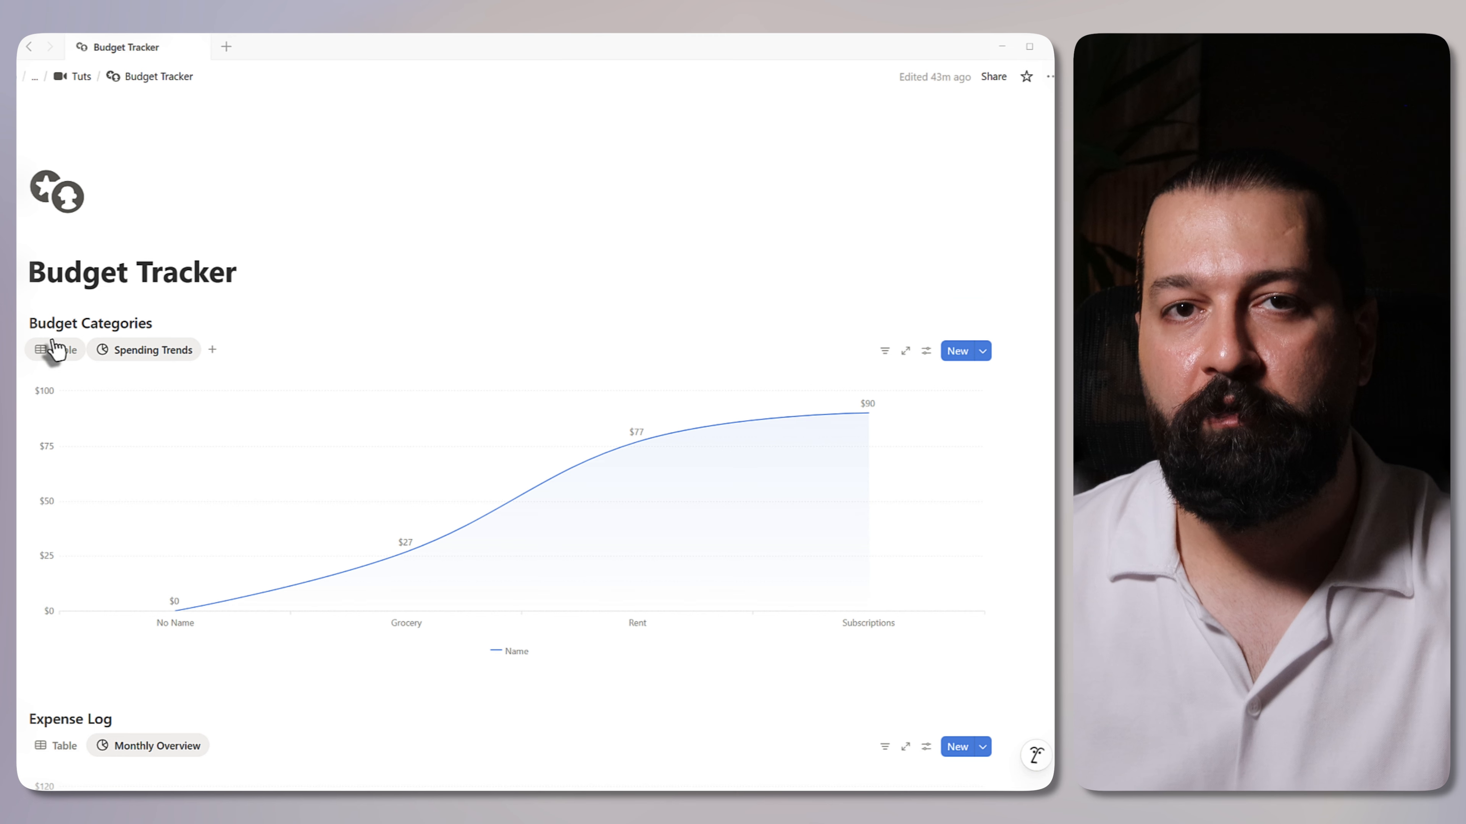
- Show the Budget Categories table and add a formula property named Overspending Alert
click(56, 350)
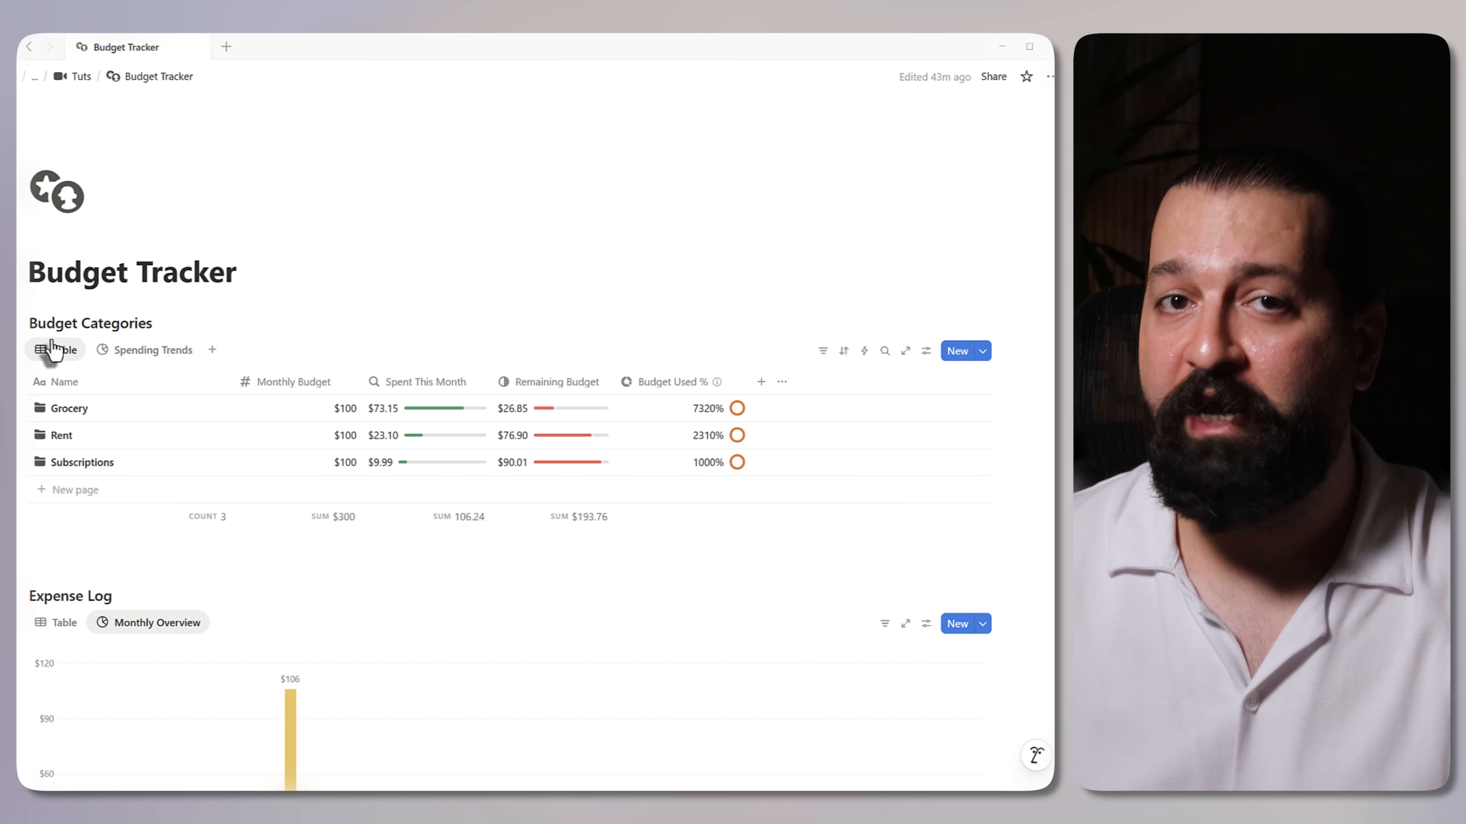
click(760, 382)
click(793, 392)
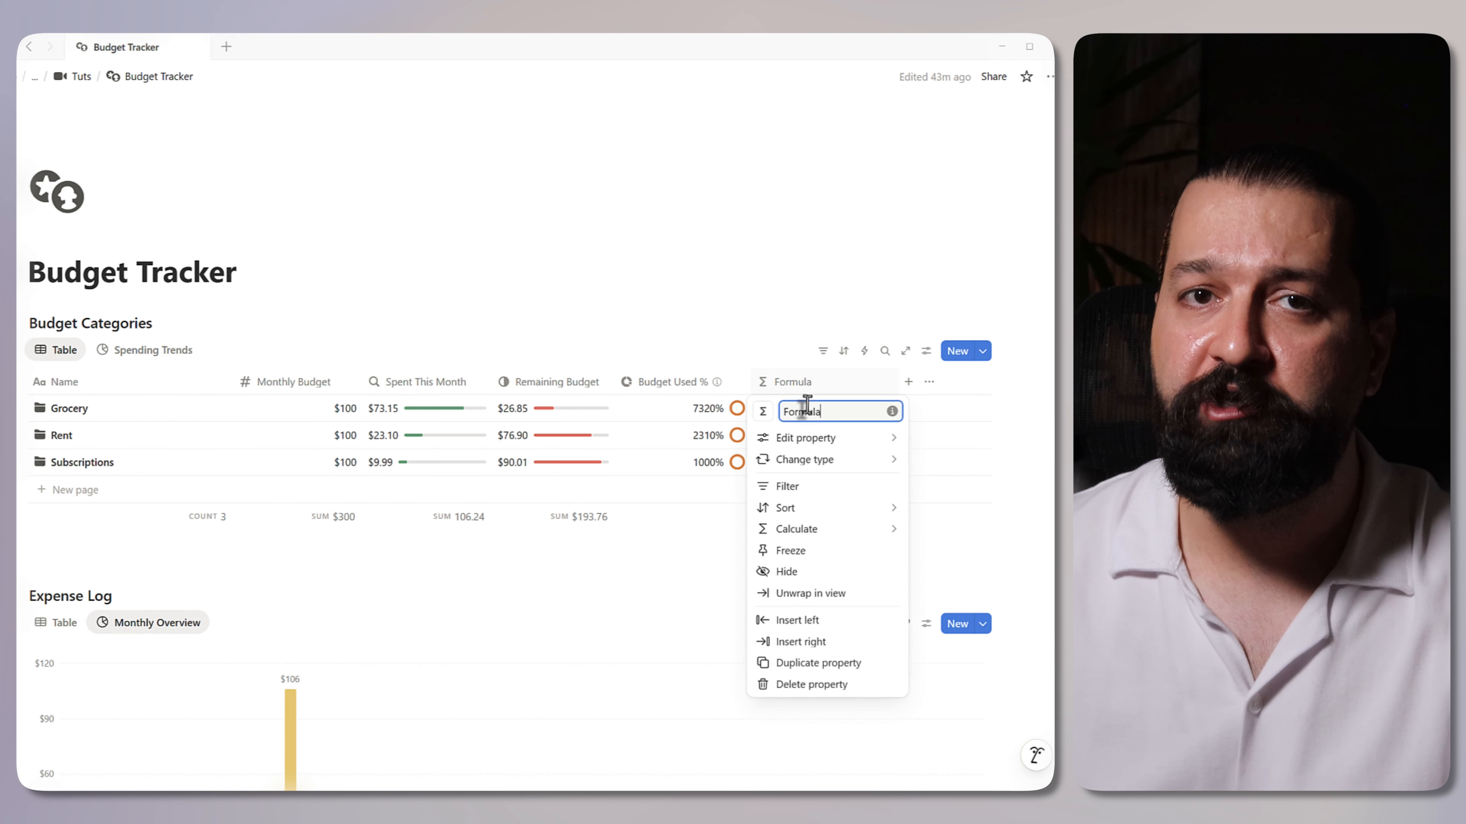
key(Return)
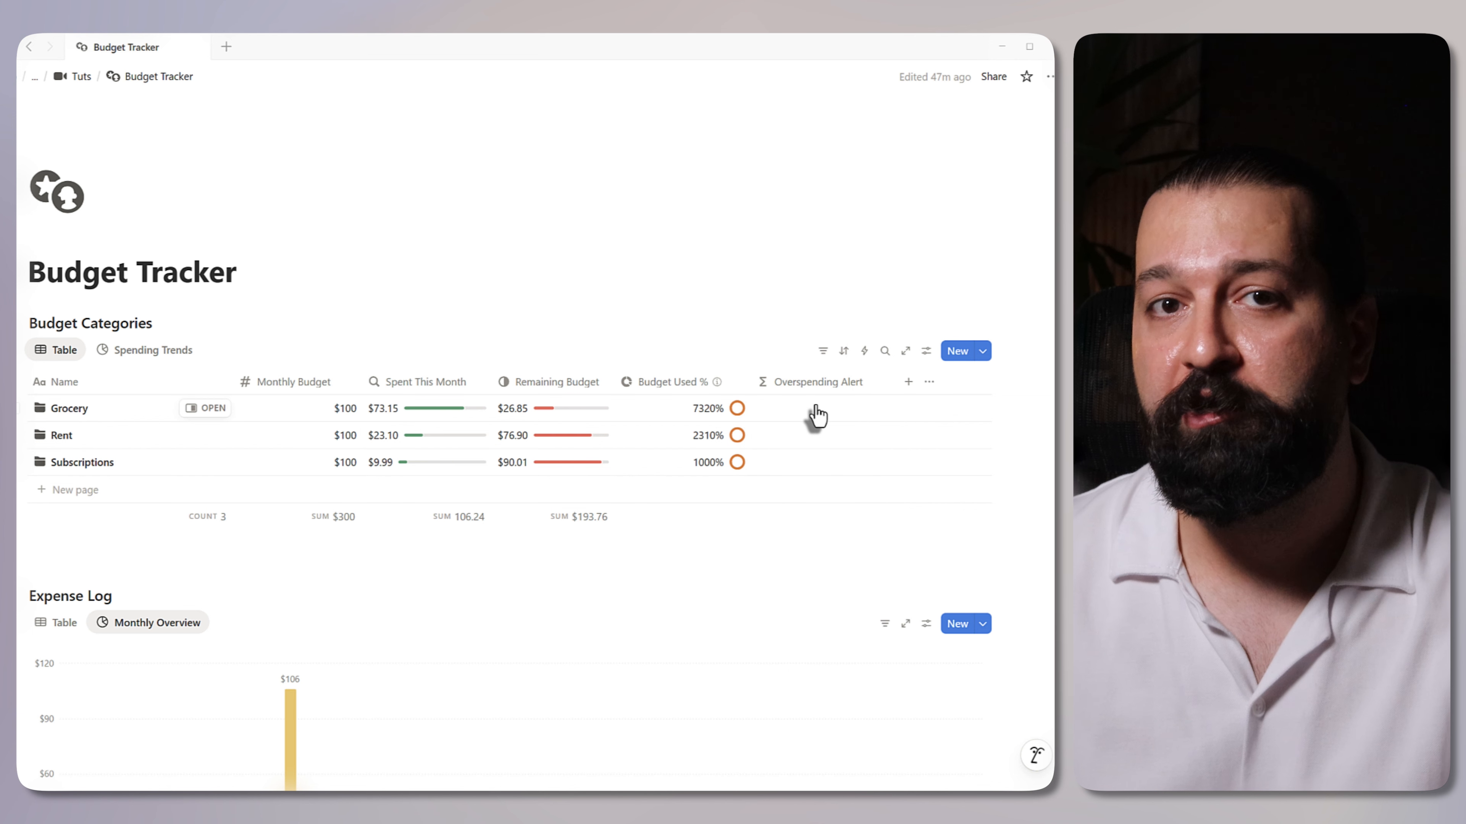
- Give Overspending Alert the formula if(Remaining Budget < 0, "⚠️ Overspent by " + format(abs(Remaining Budget)), "All good!")
click(816, 416)
text(if(Remaining Budget < 0, "⚠ Overspent by " + format(abs(Remaining Budget)), "All good!"))
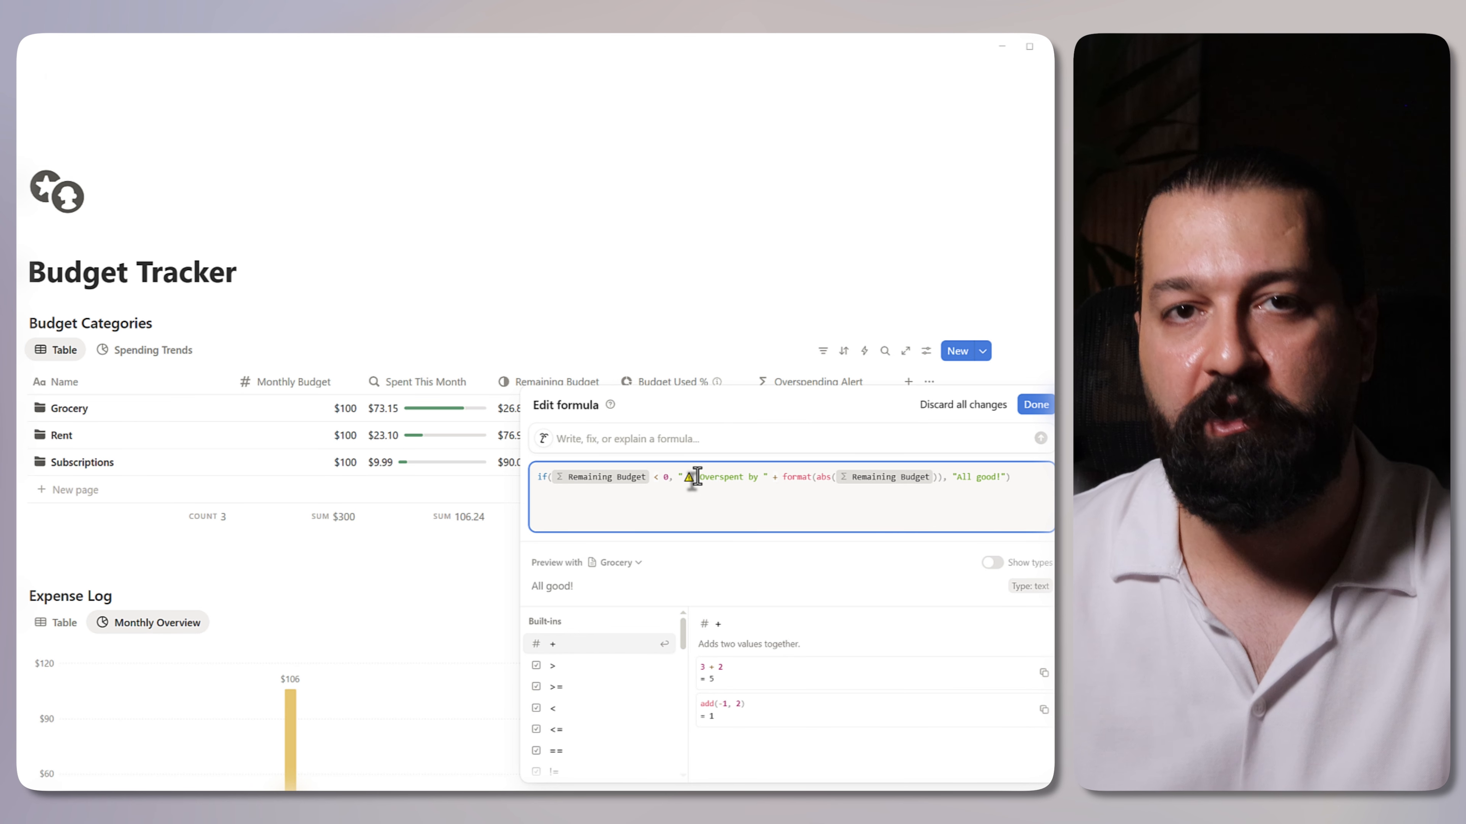
key(Escape)
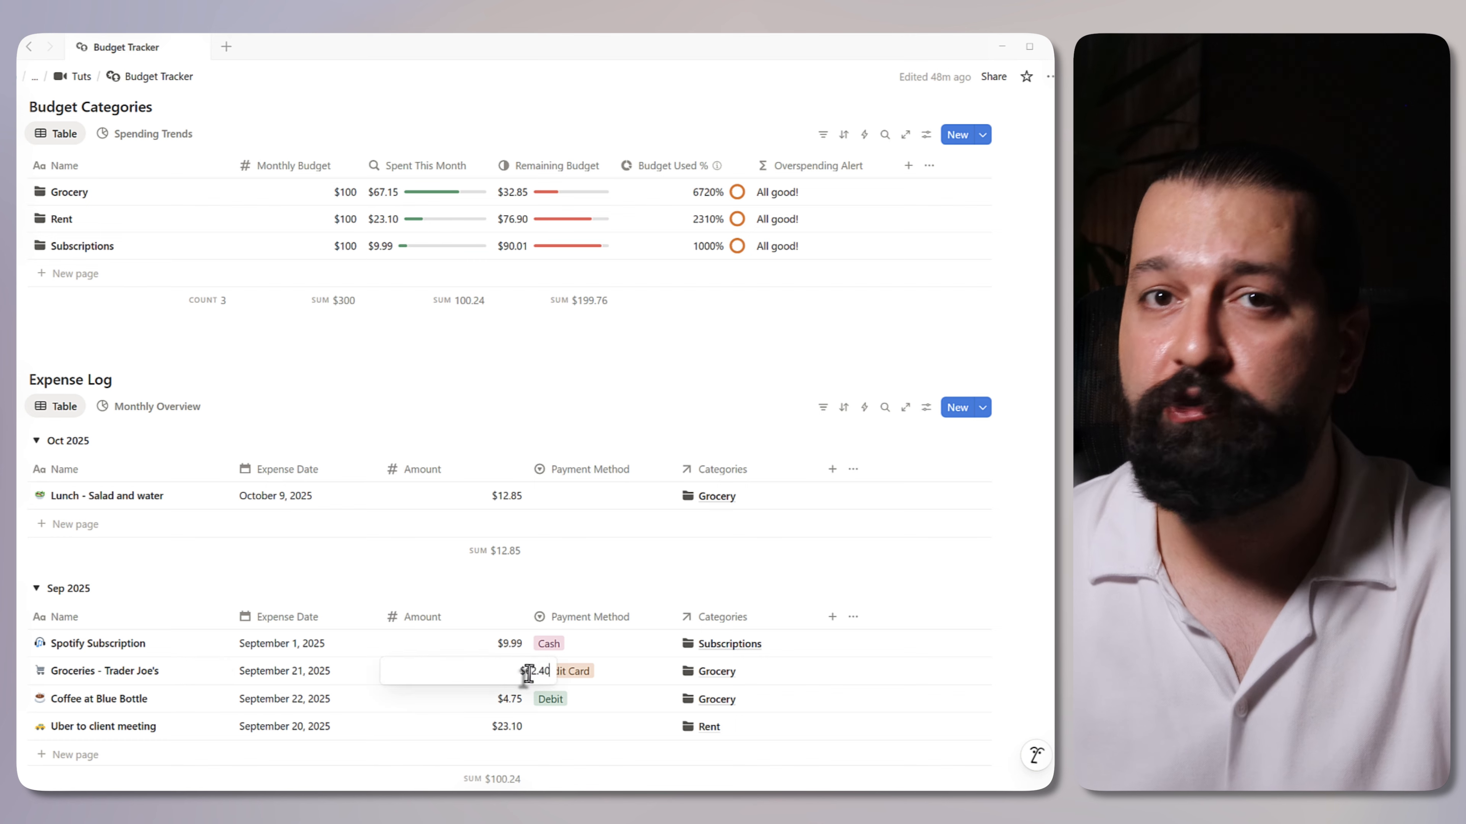
- Test the alert by setting the Groceries - Trader Joe's amount to $602.40, and restore the Spotify Subscription amount to $9.99
key(Return)
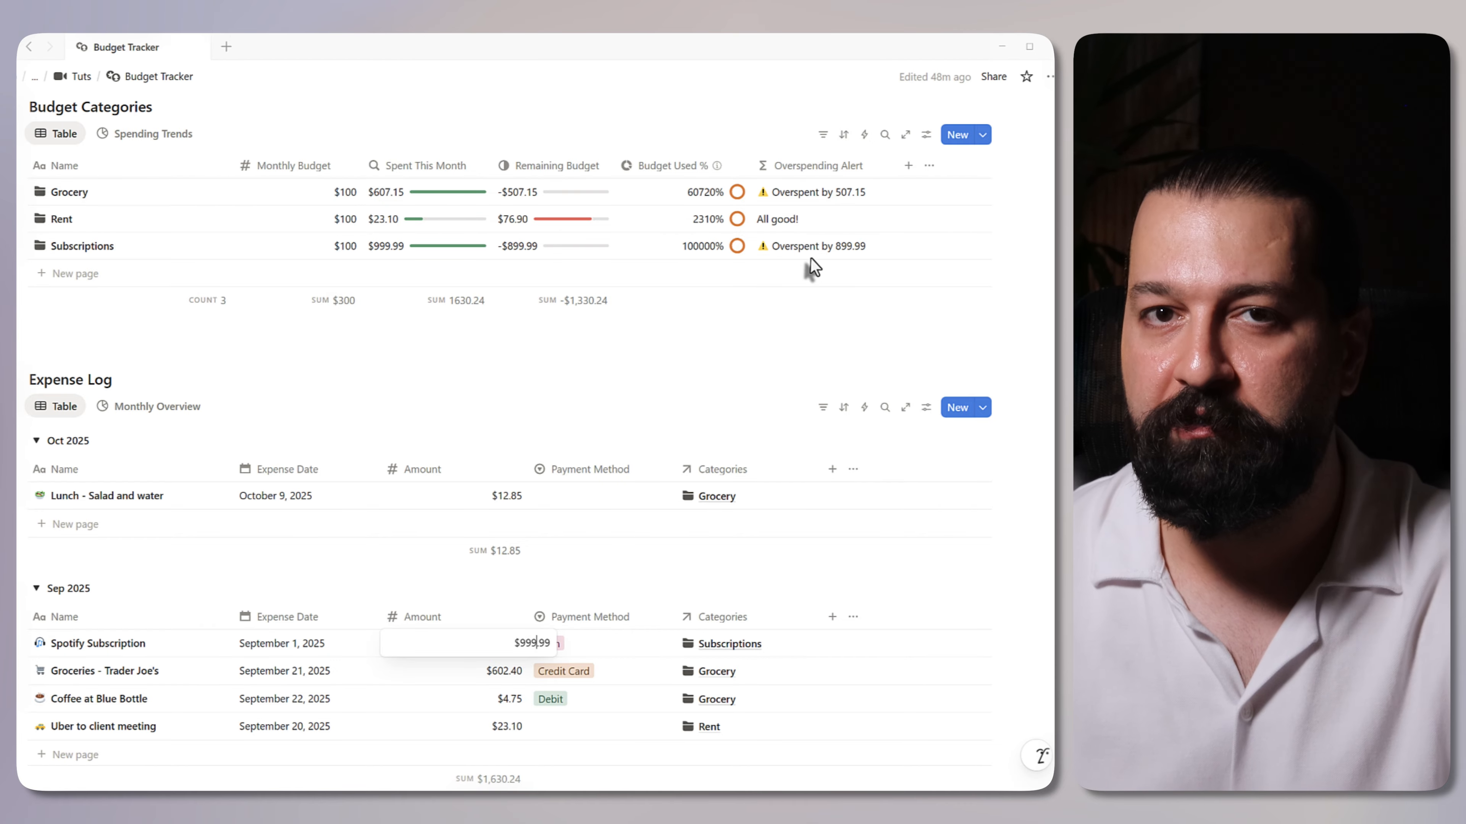
key(BackSpace)
key(BackSpace)
- Look over the Overspending Alert property's options and open the Grocery category page
click(831, 167)
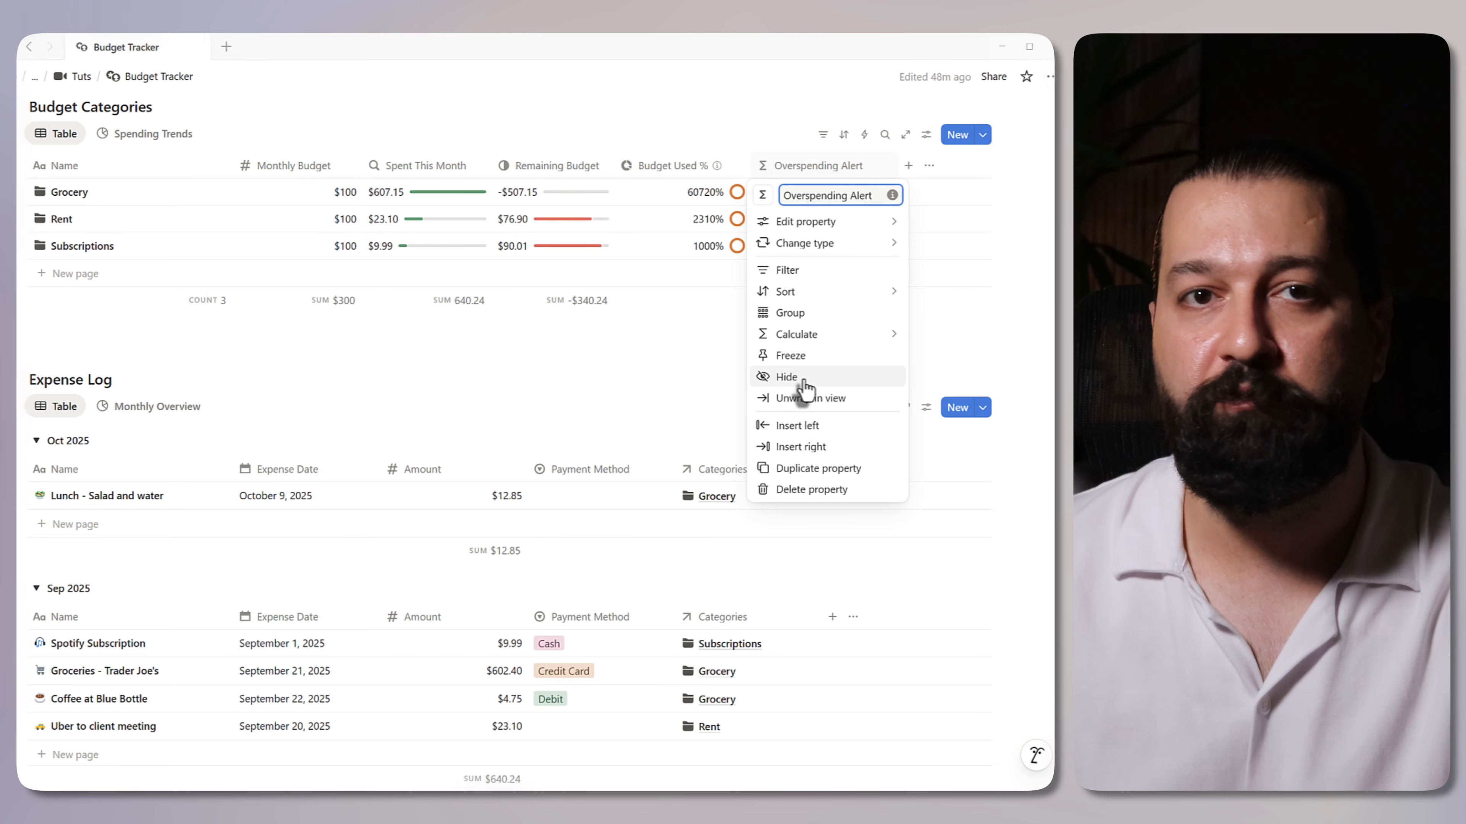
click(156, 197)
click(199, 196)
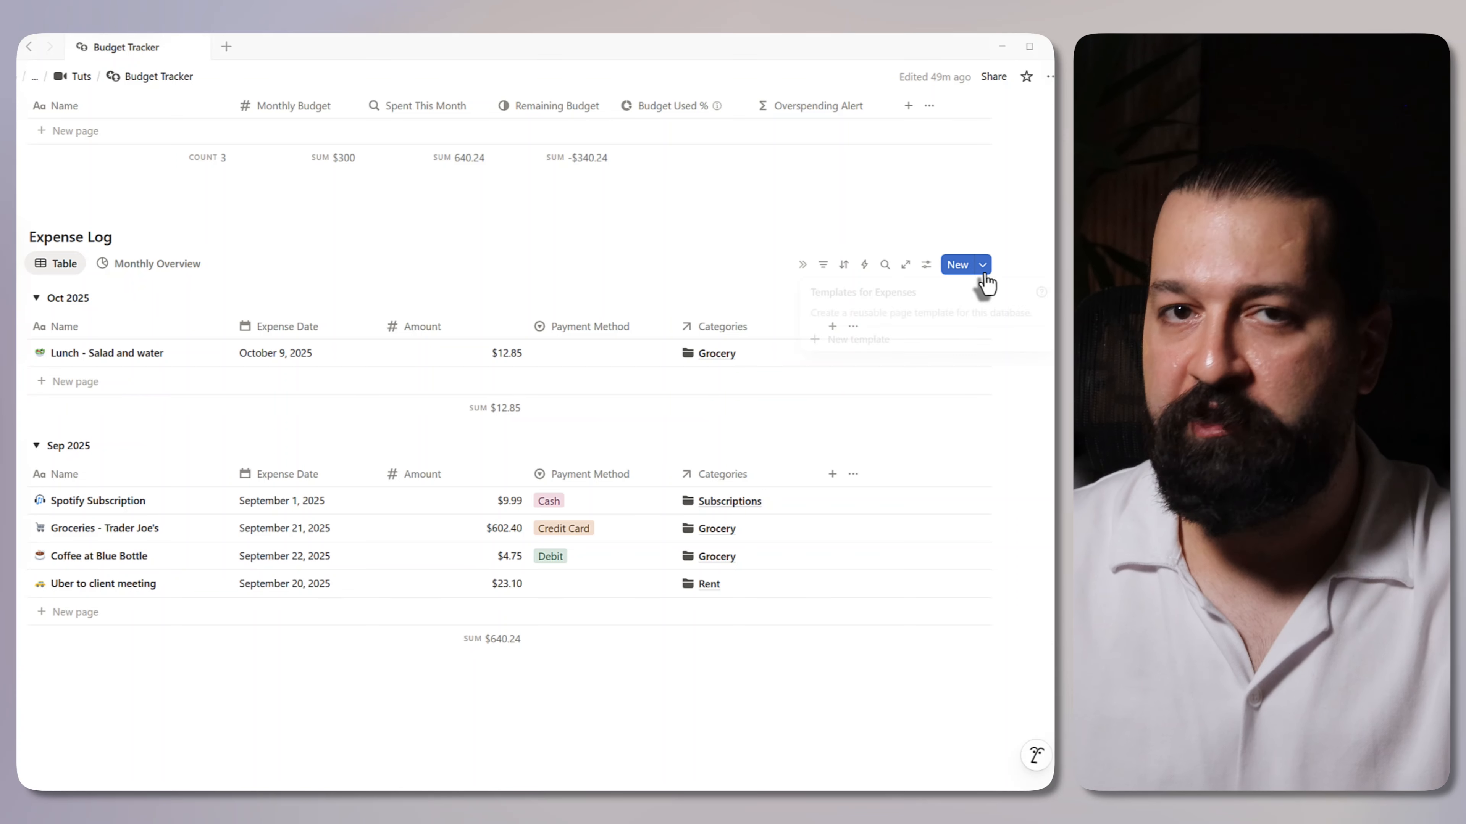
click(982, 264)
click(903, 350)
text(@to)
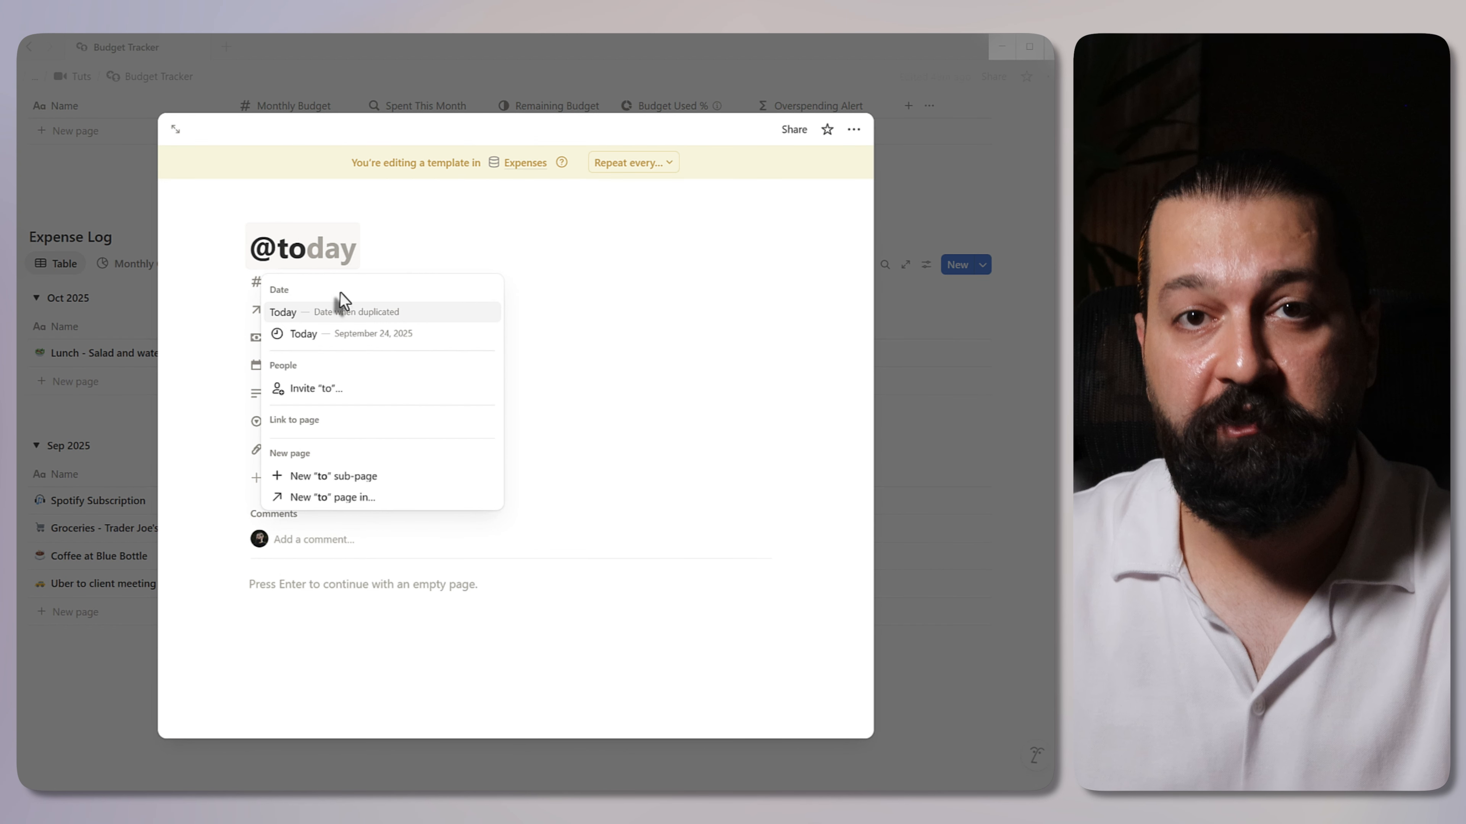
click(339, 313)
click(276, 219)
click(196, 329)
text(money)
click(152, 392)
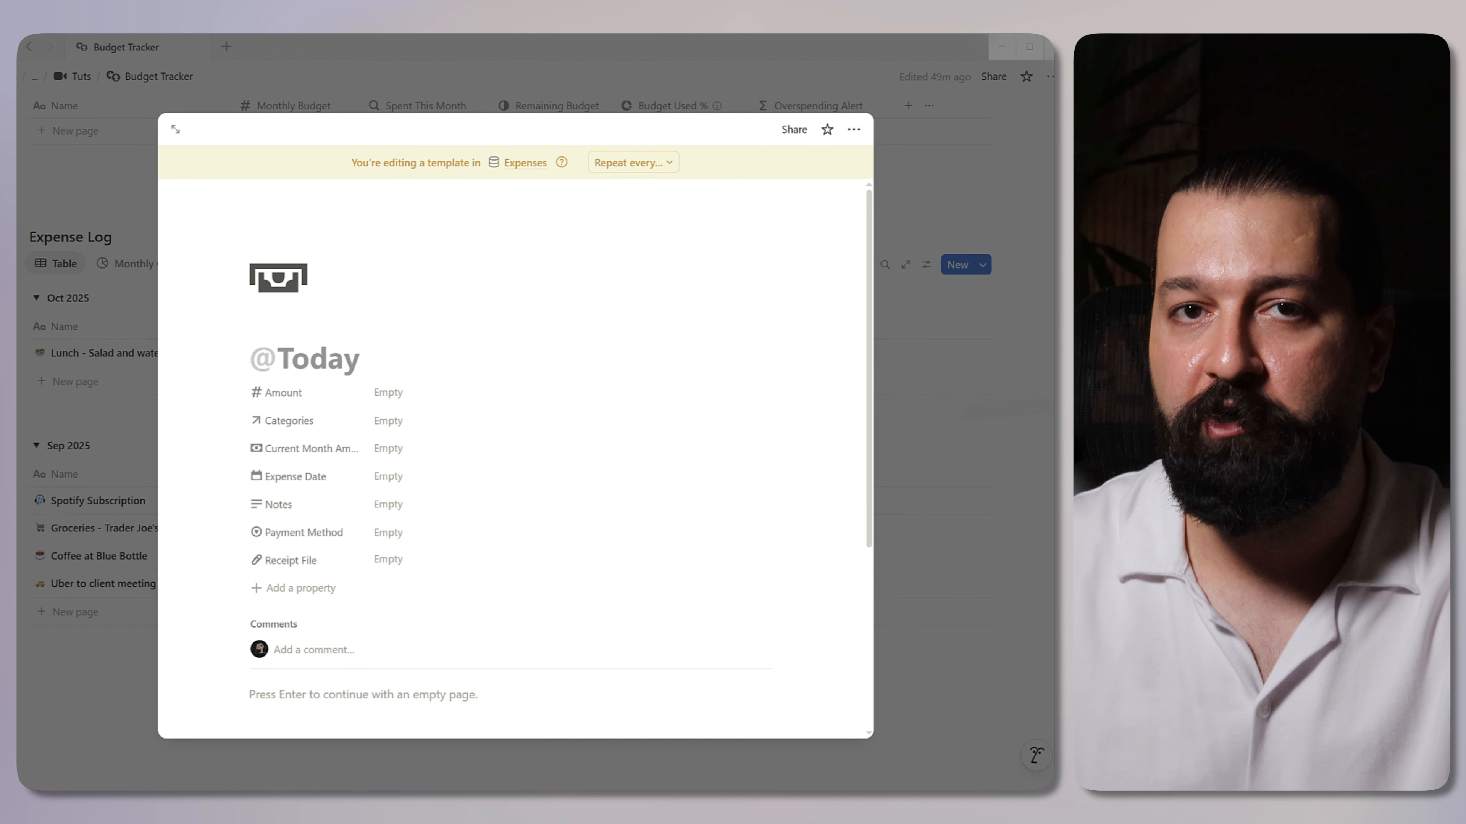
key(Escape)
click(982, 264)
click(1047, 316)
click(952, 321)
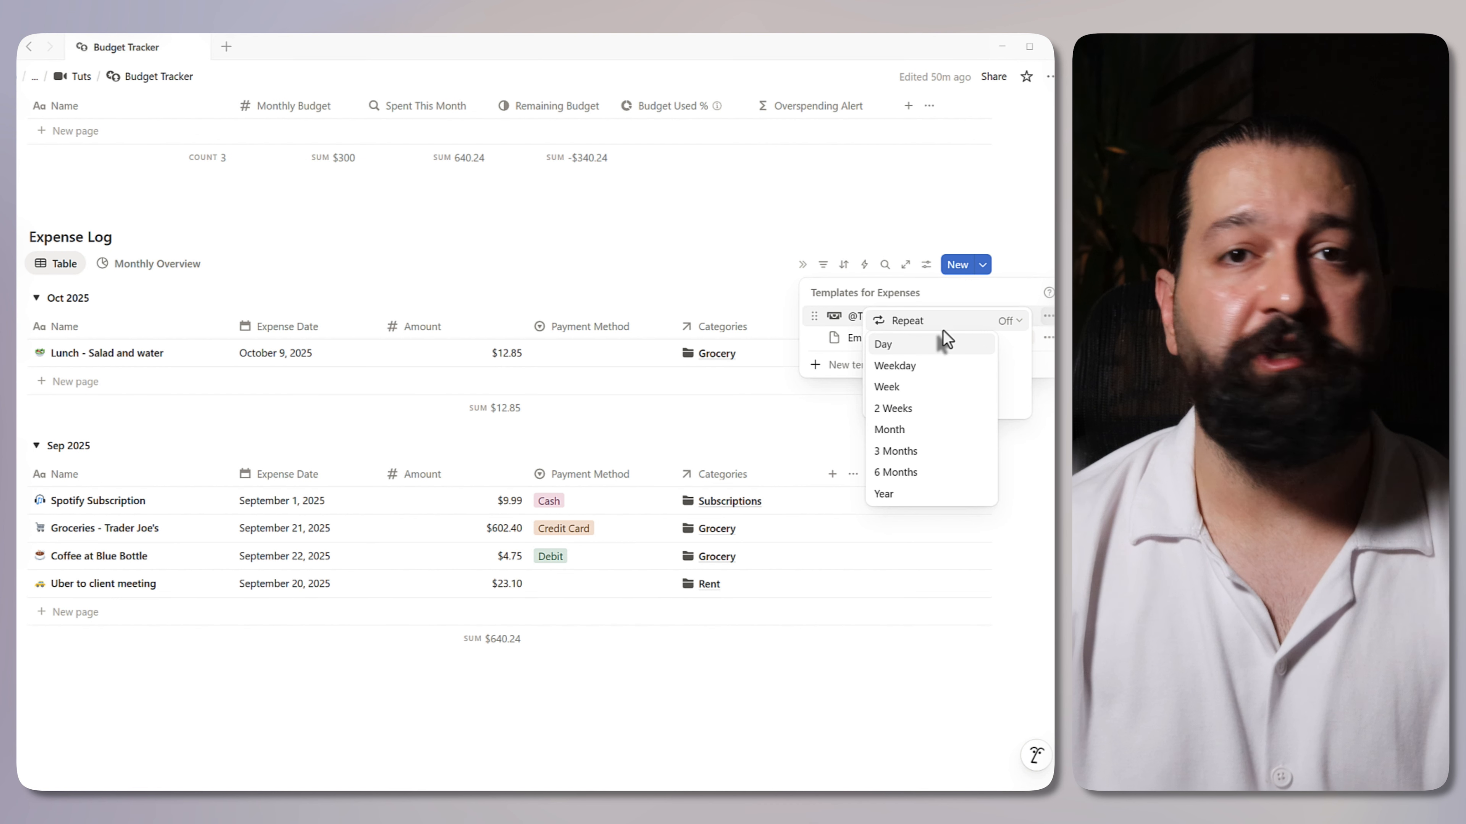
click(936, 346)
click(1033, 344)
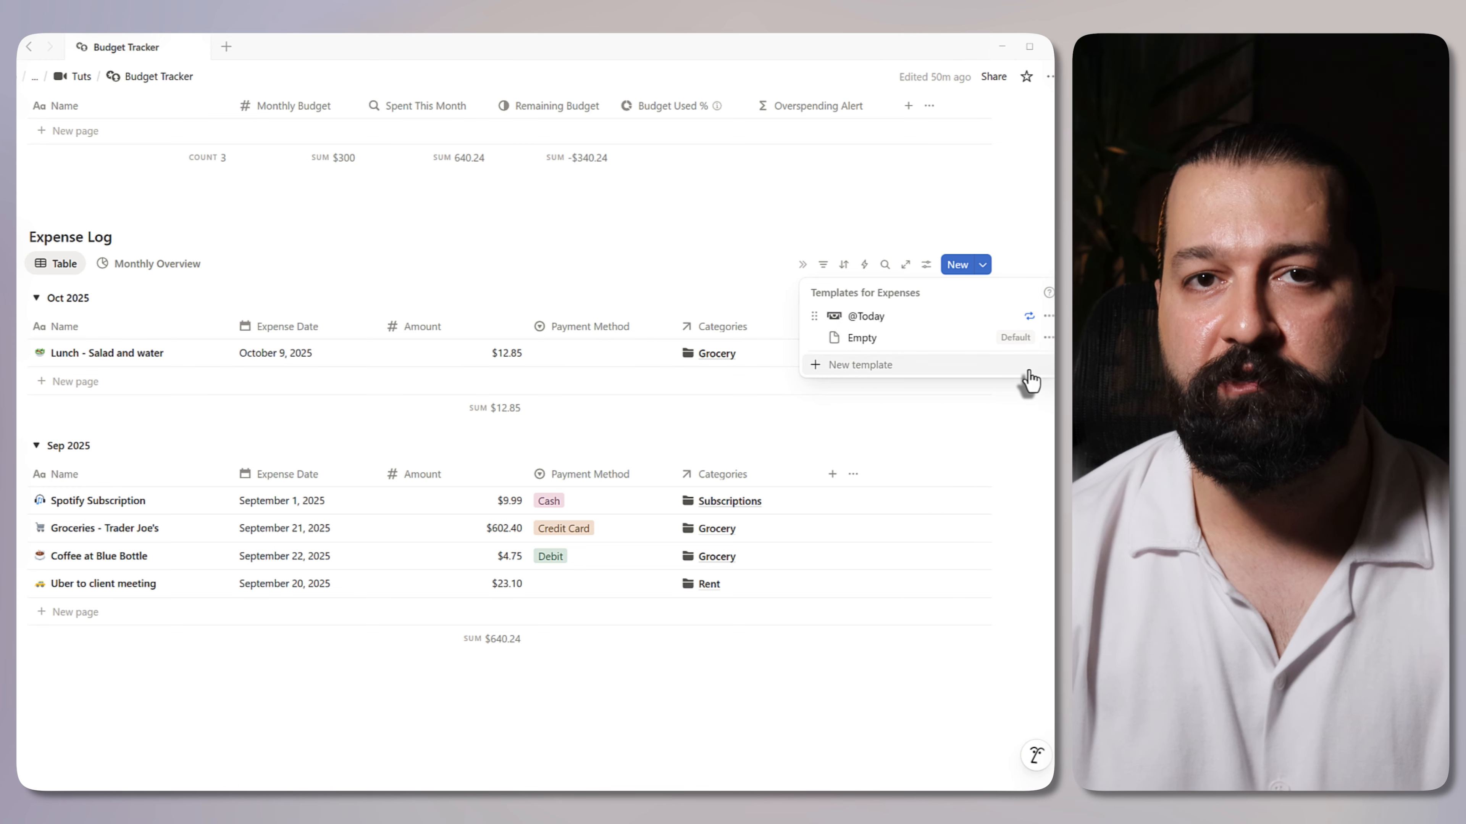
click(982, 264)
click(982, 265)
right_click(860, 316)
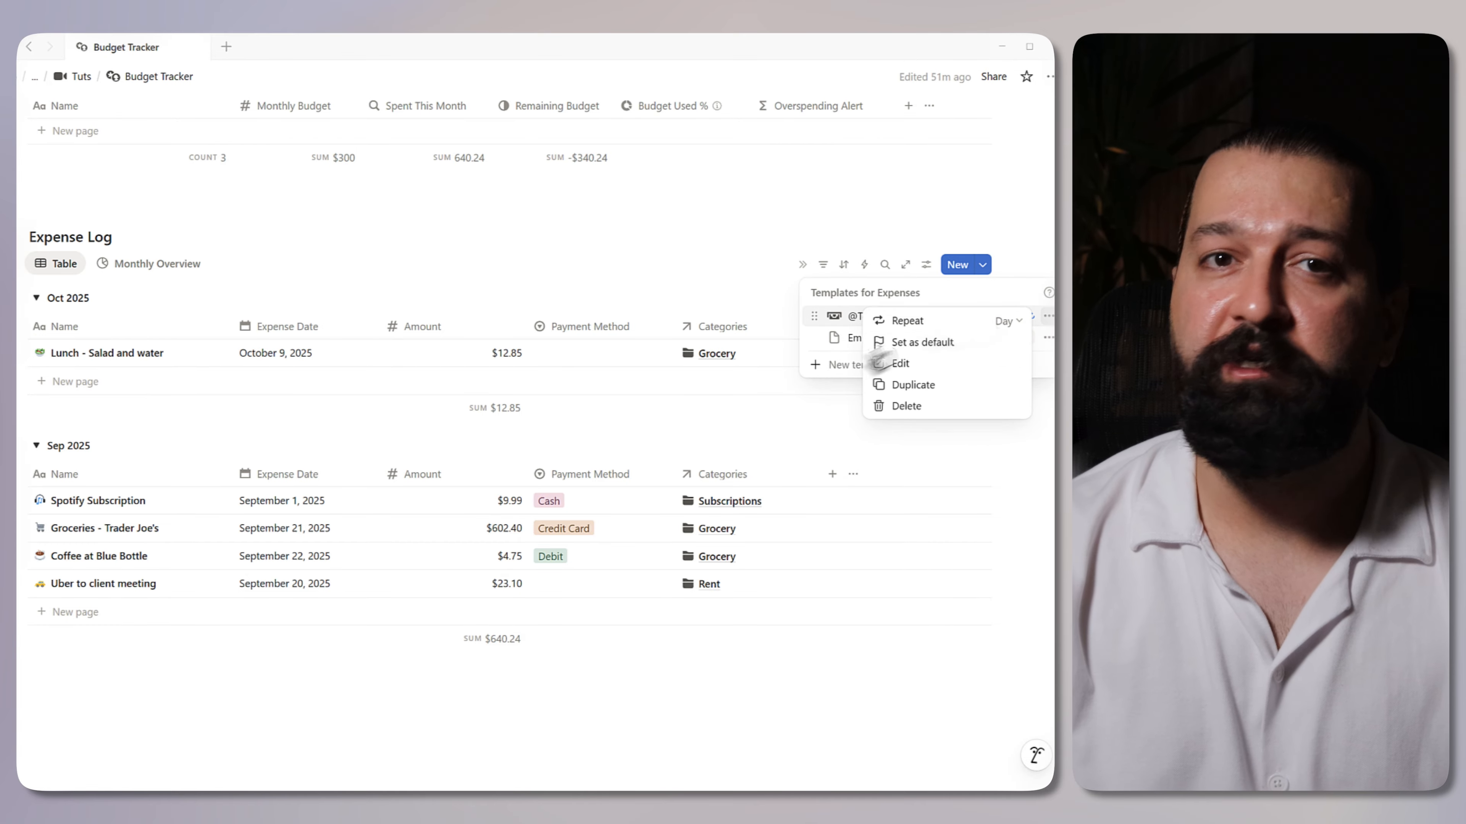
click(899, 363)
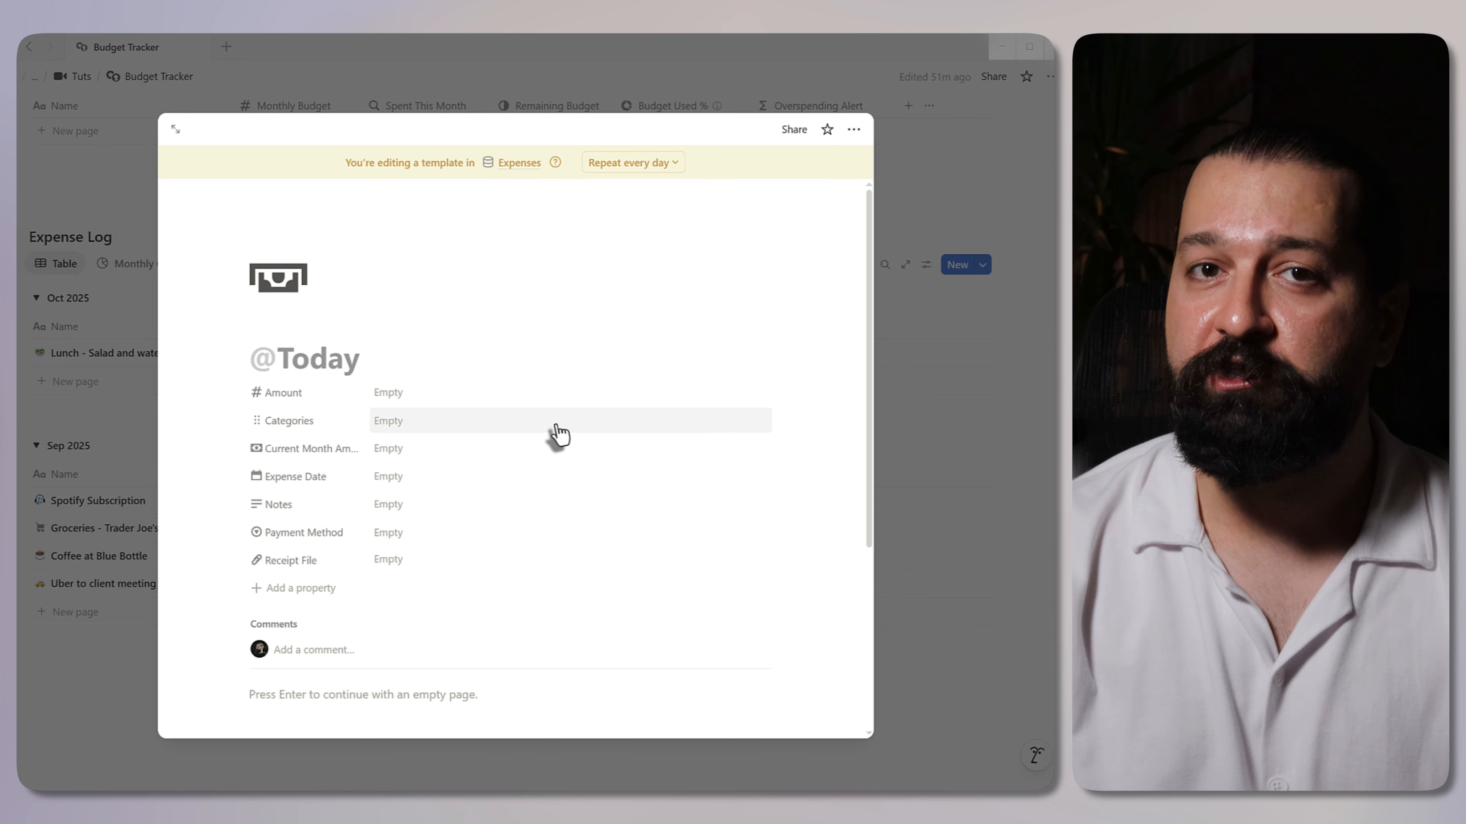
click(533, 422)
text(Miscellaneous)
click(485, 476)
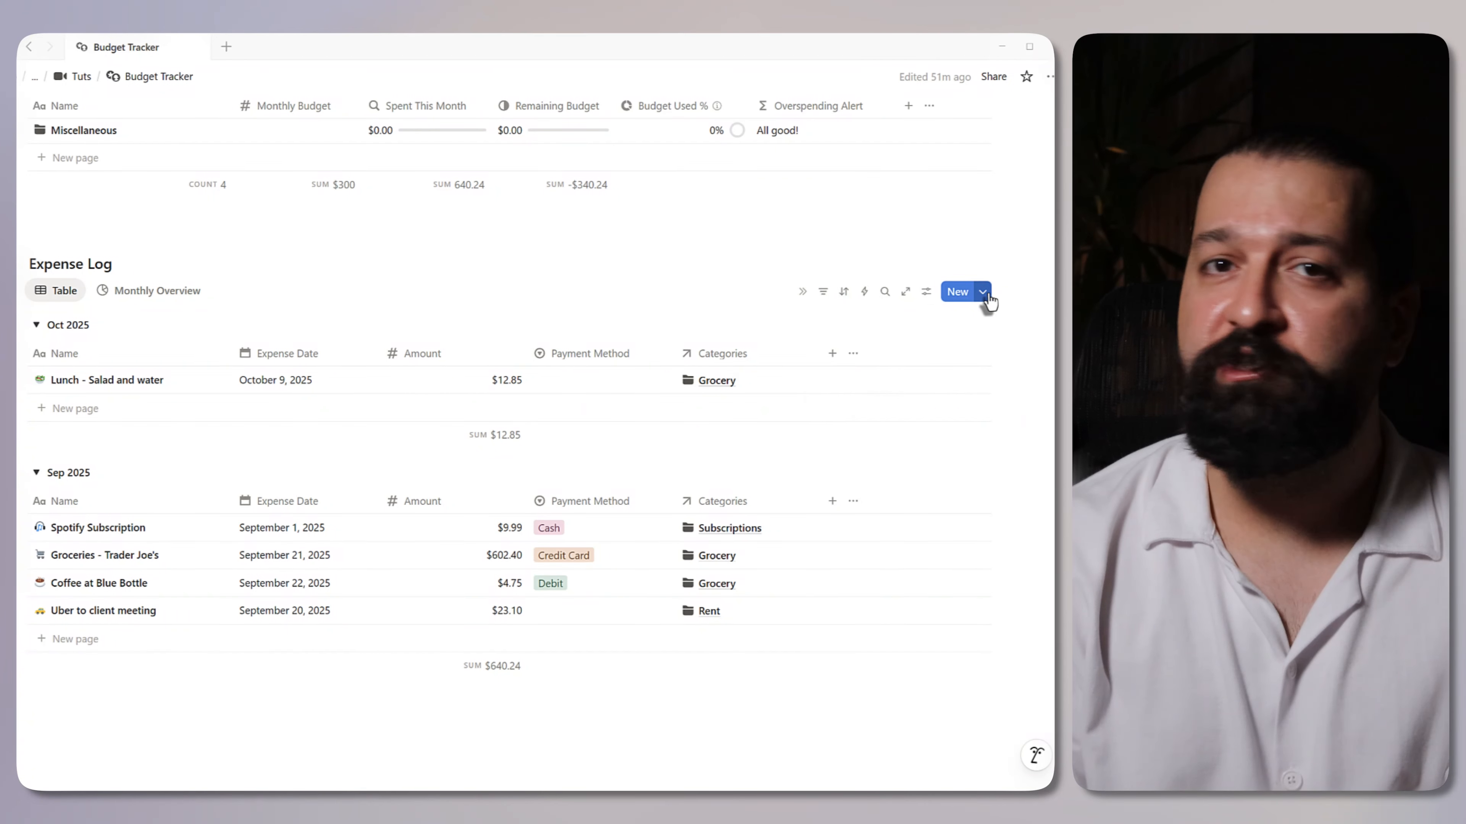
- Create another Expense Log template named New Expense and give it the credit card emoji 💳 as its icon
click(901, 398)
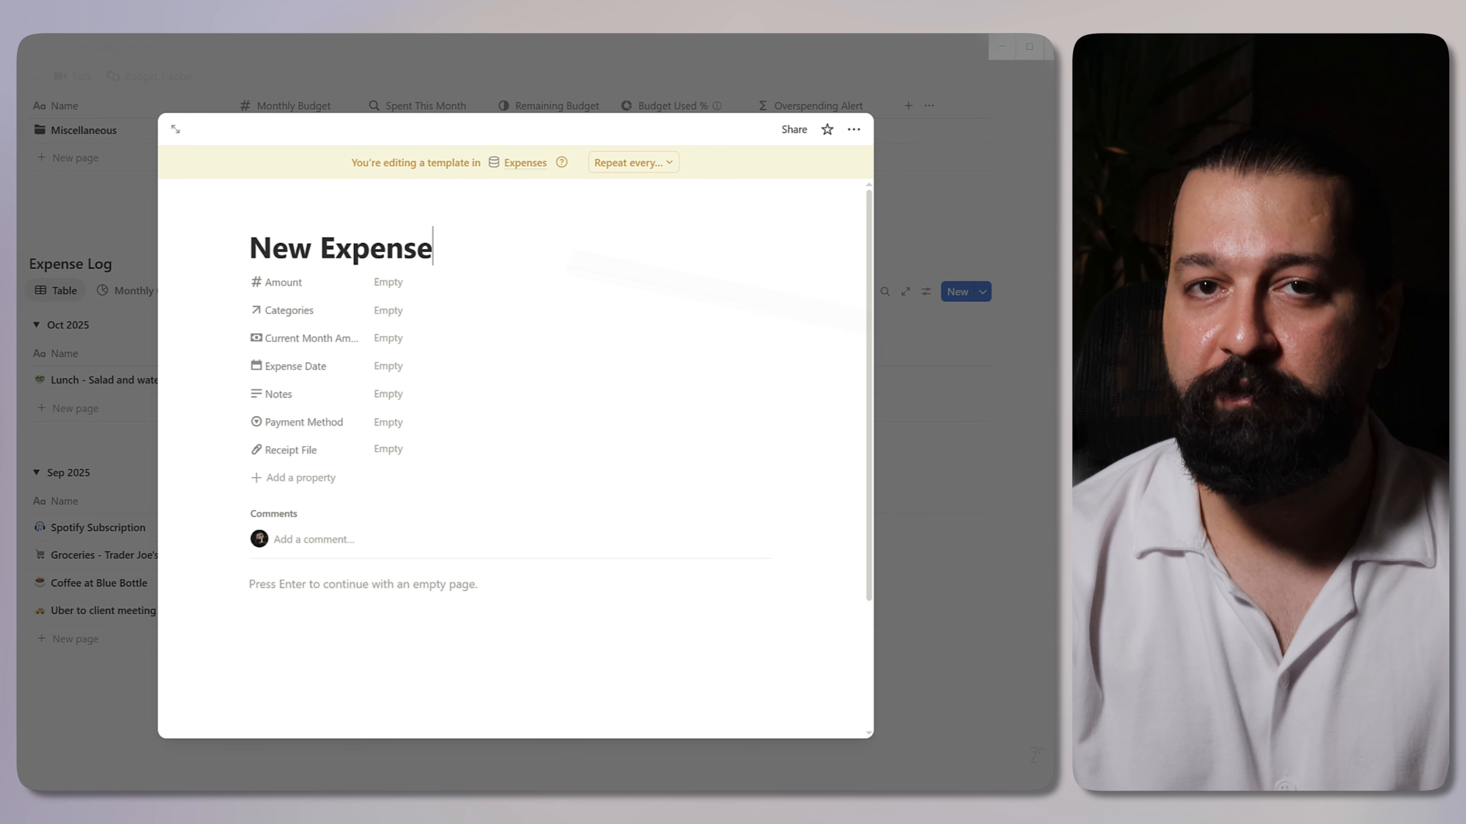
click(300, 211)
text(💳)
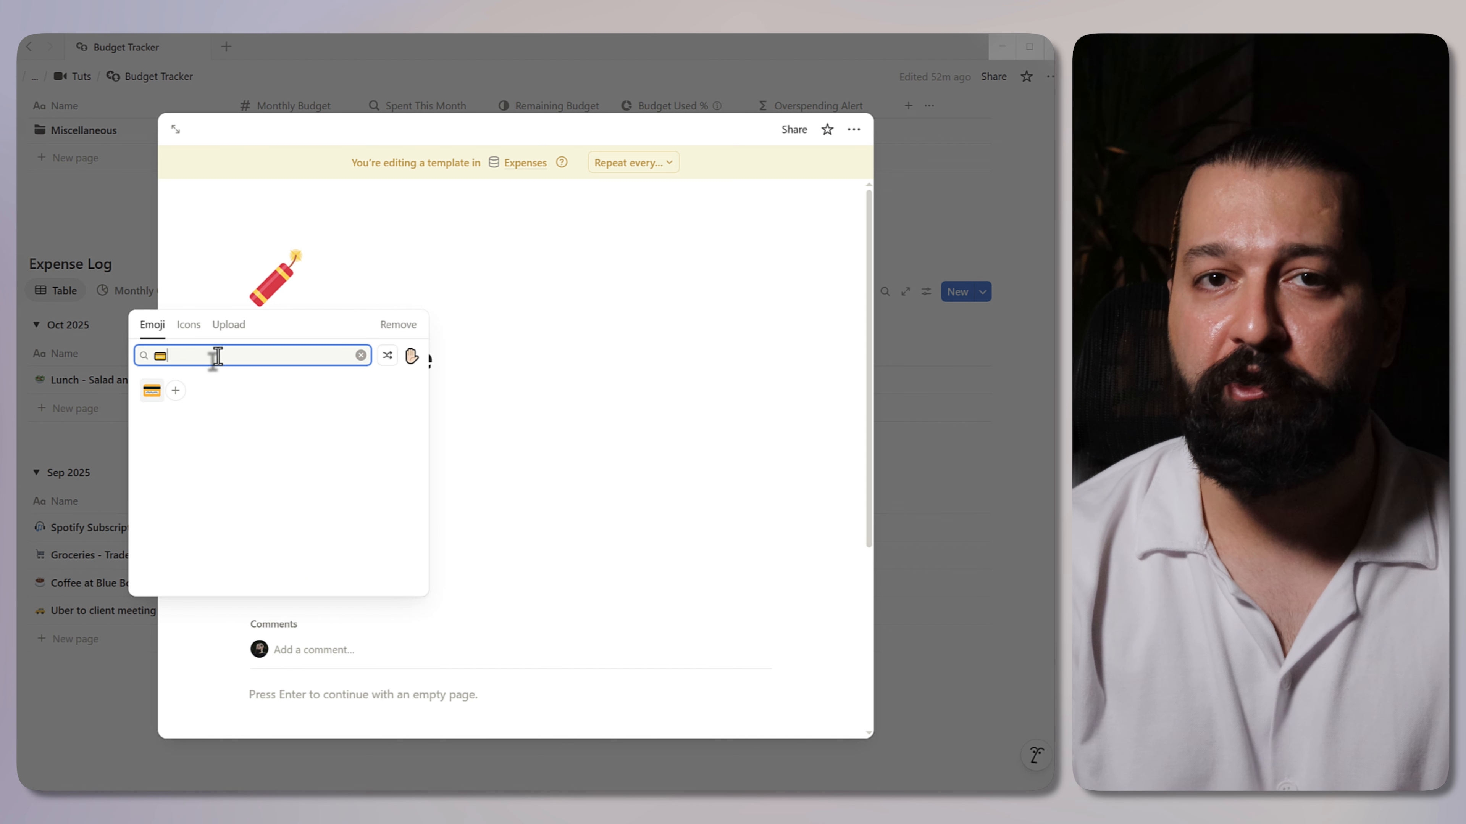
click(151, 391)
- Link the New Expense template to the Miscellaneous category and return to the list of Expenses templates
click(498, 420)
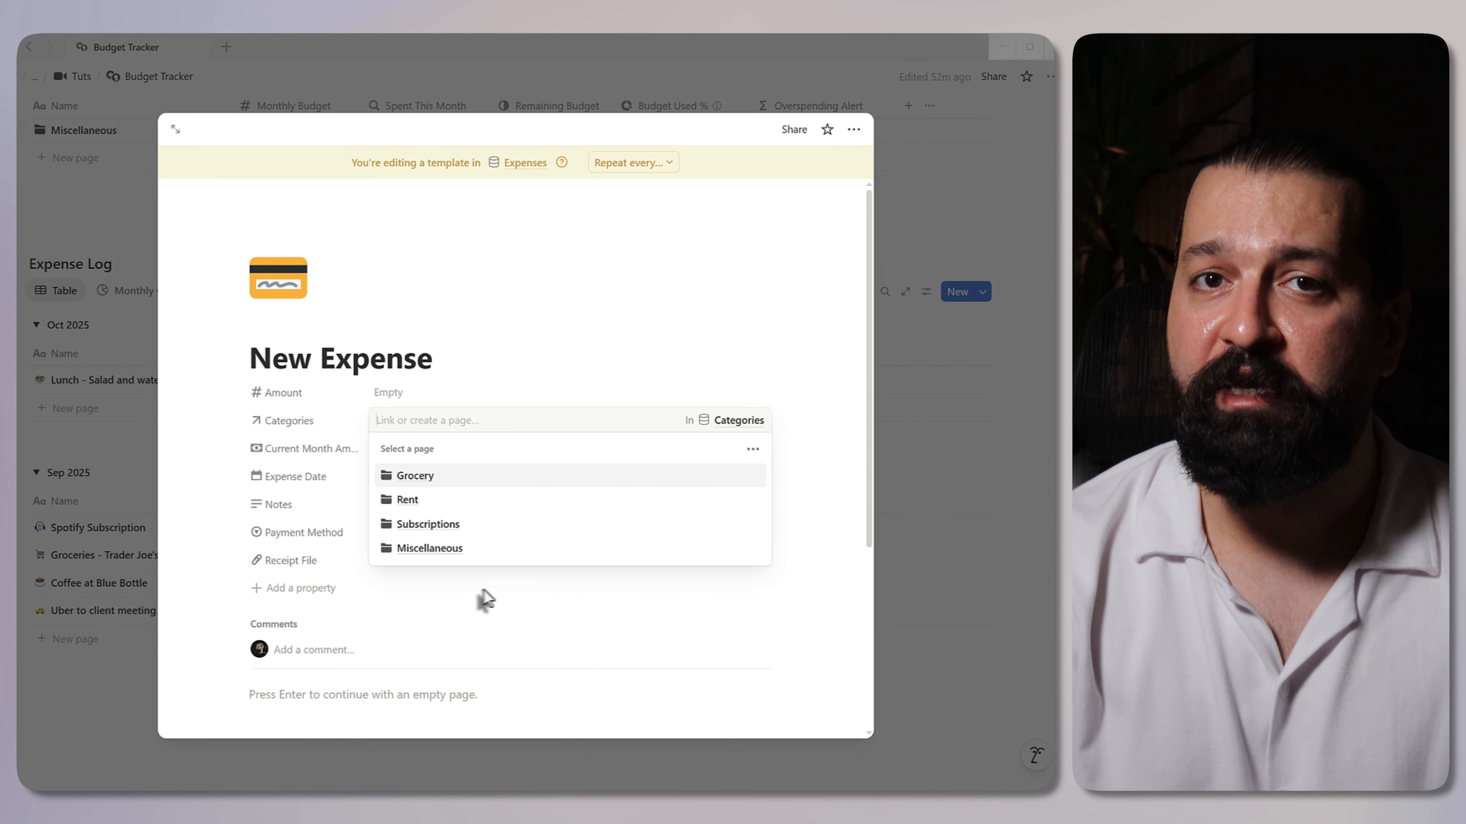
click(417, 552)
click(982, 299)
click(982, 291)
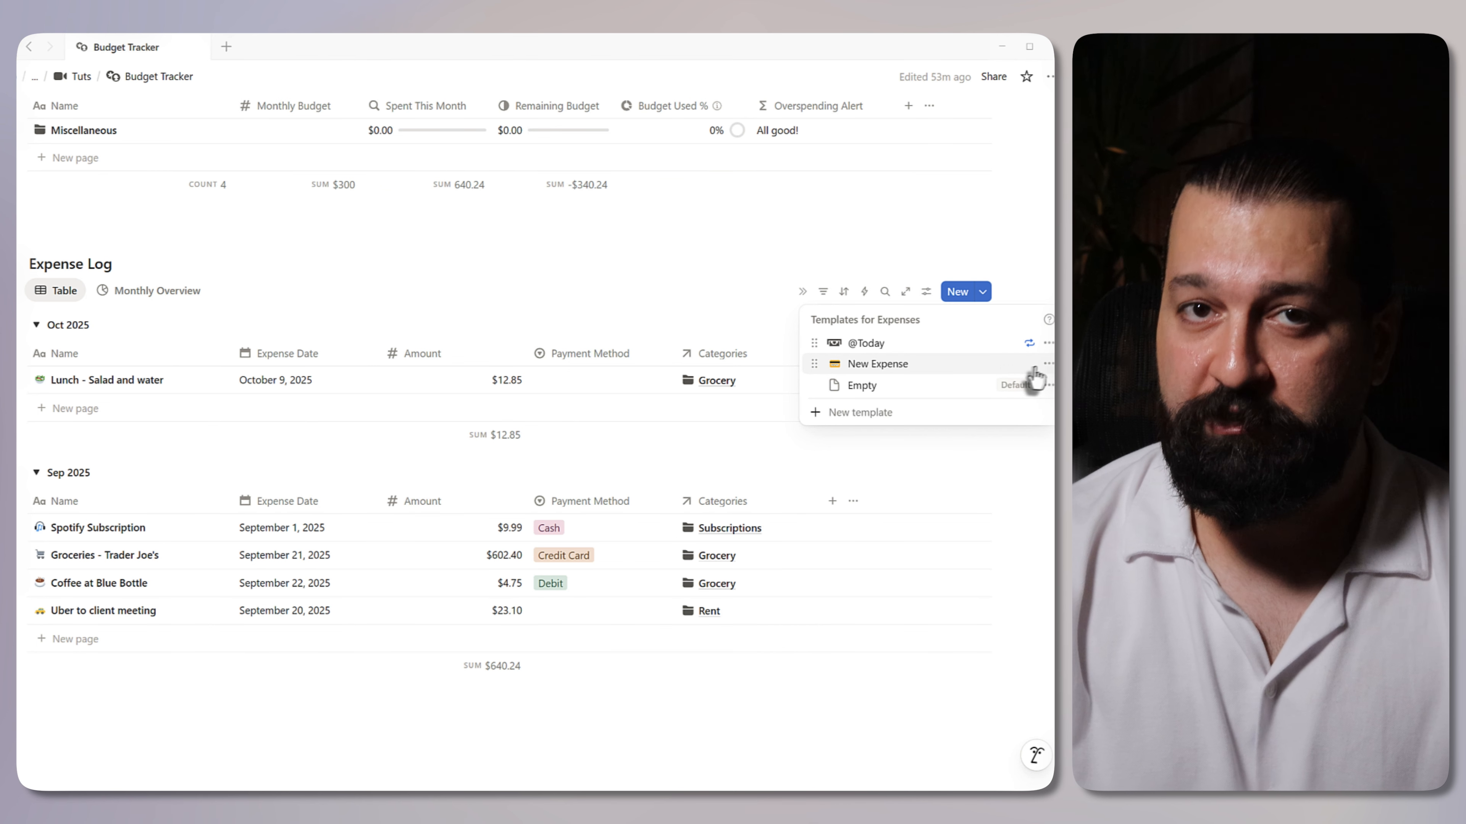